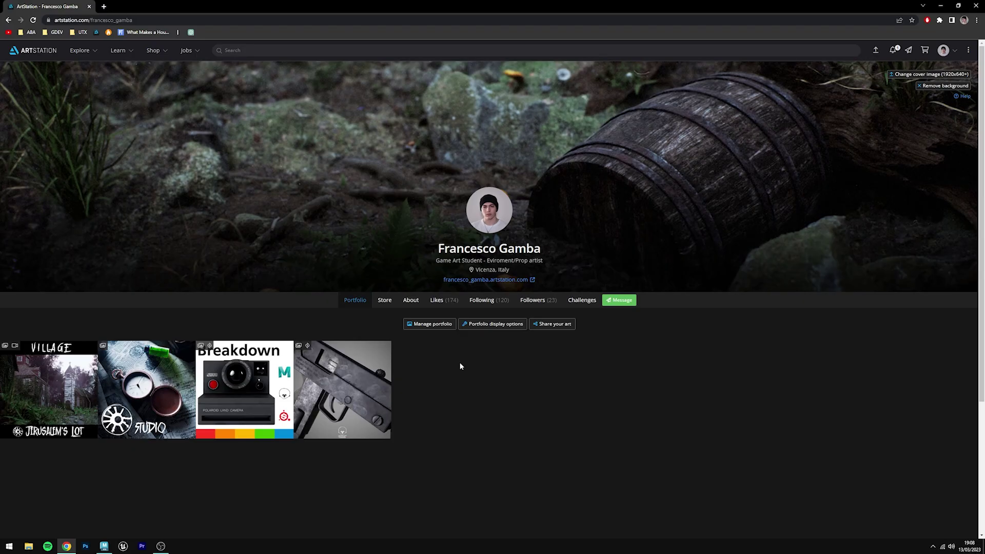
Step: Open the Xplode - Maya Script product from the artist's ArtStation store
click(385, 300)
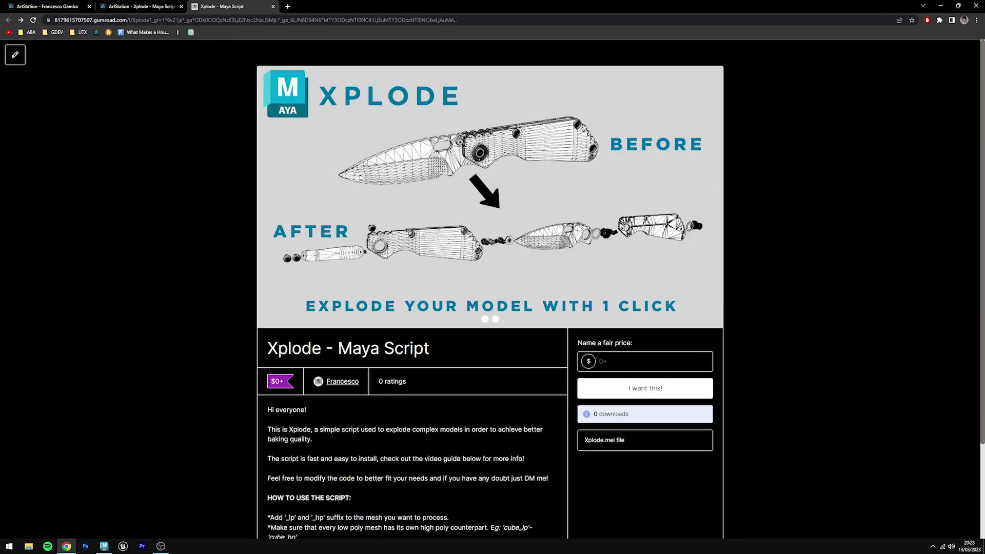
Step: Name a price of 0 for Xplode on Gumroad and complete the free checkout
click(695, 361)
text(0)
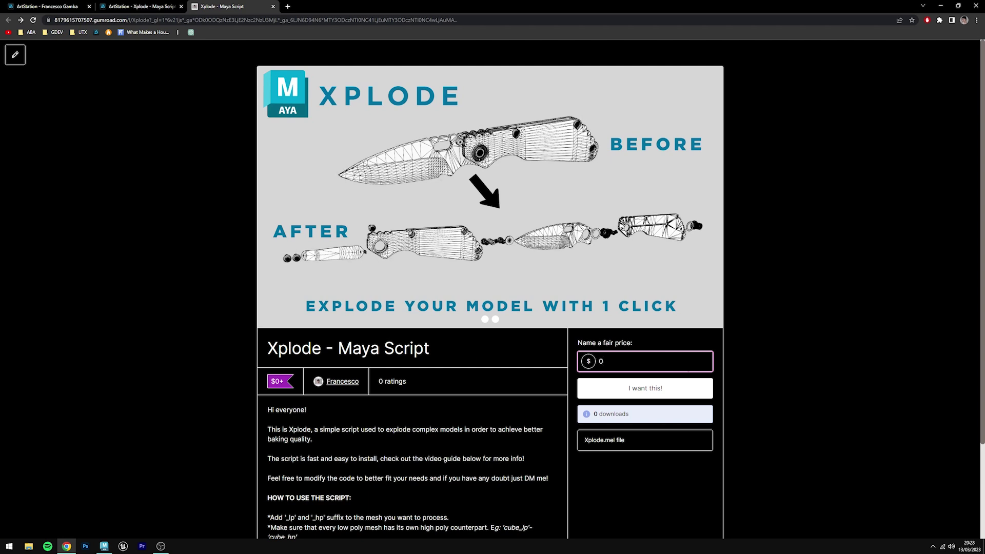
key(Return)
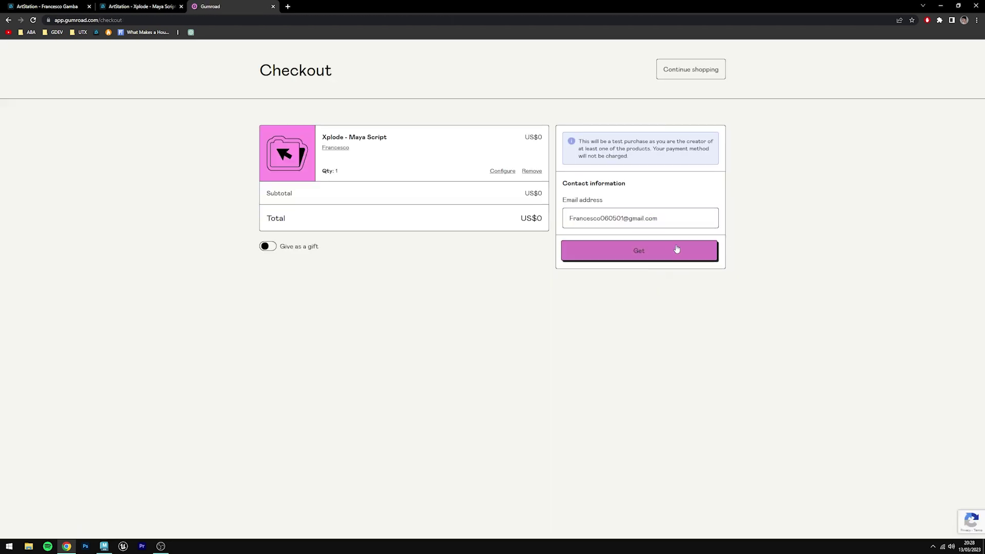
click(676, 249)
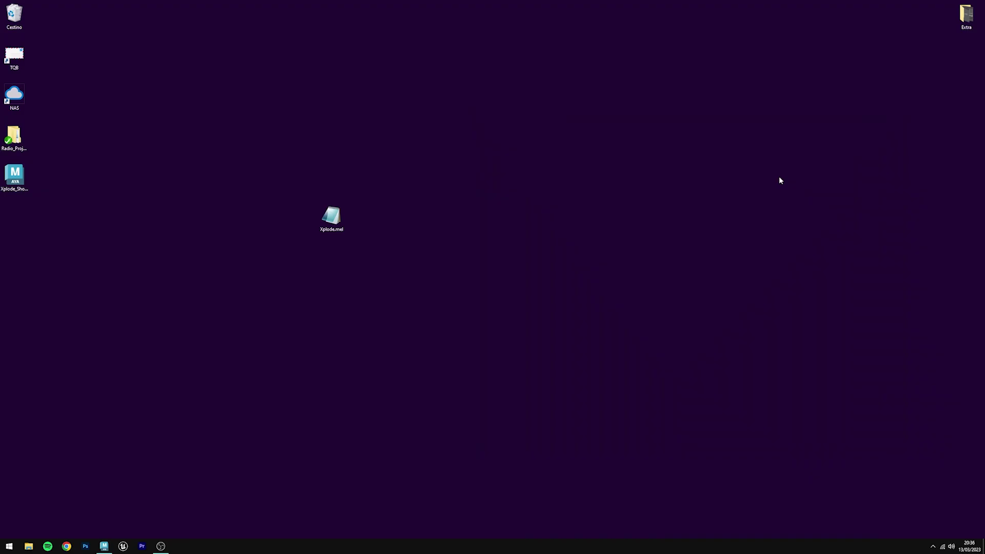
Step: Move Xplode.mel from the desktop into Documents\maya\2023\scripts
click(28, 545)
click(498, 194)
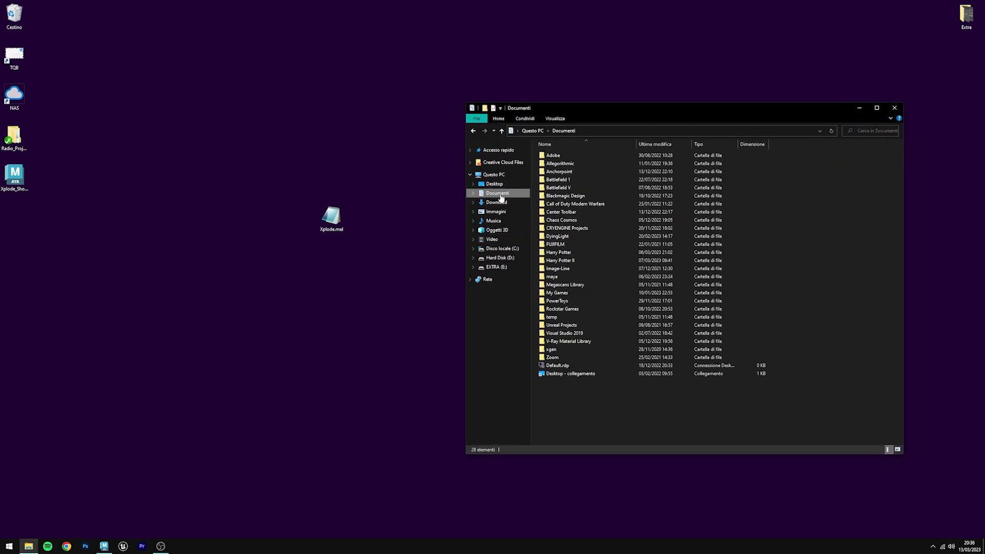
double_click(554, 277)
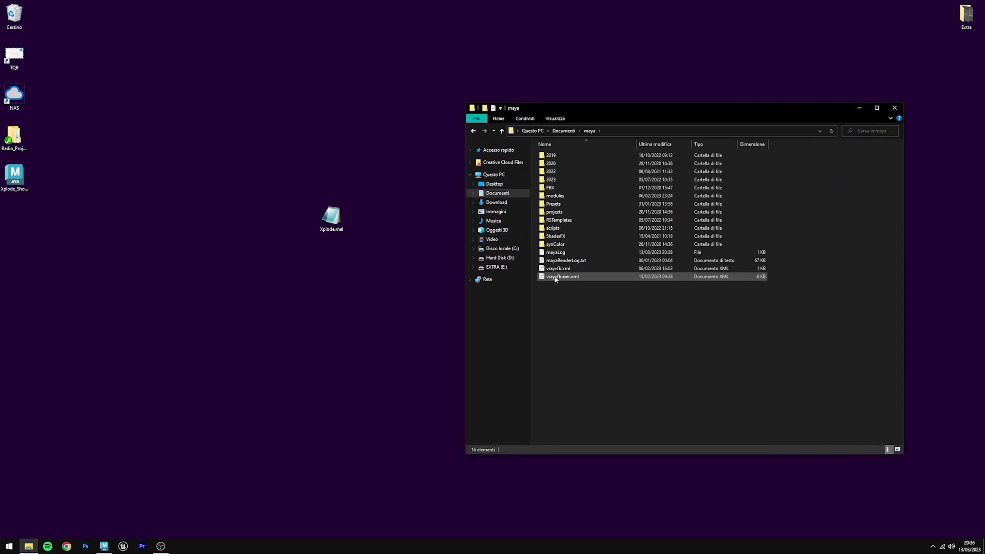
double_click(567, 180)
double_click(567, 181)
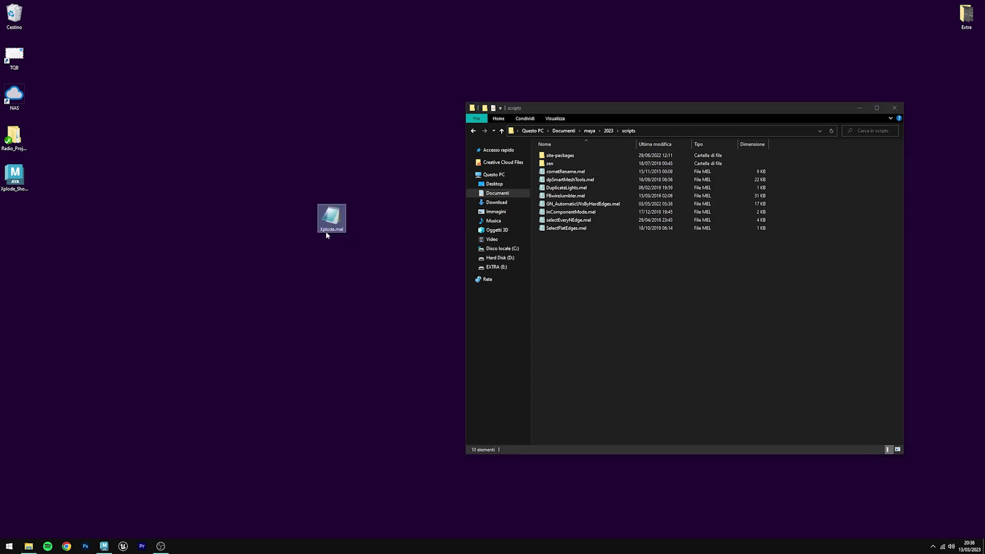
drag(331, 224, 625, 288)
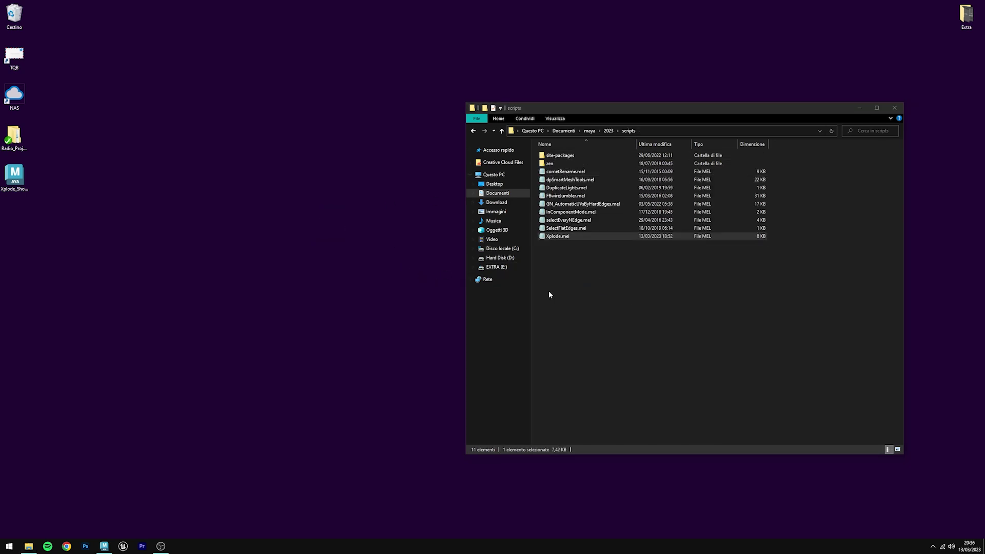
click(567, 236)
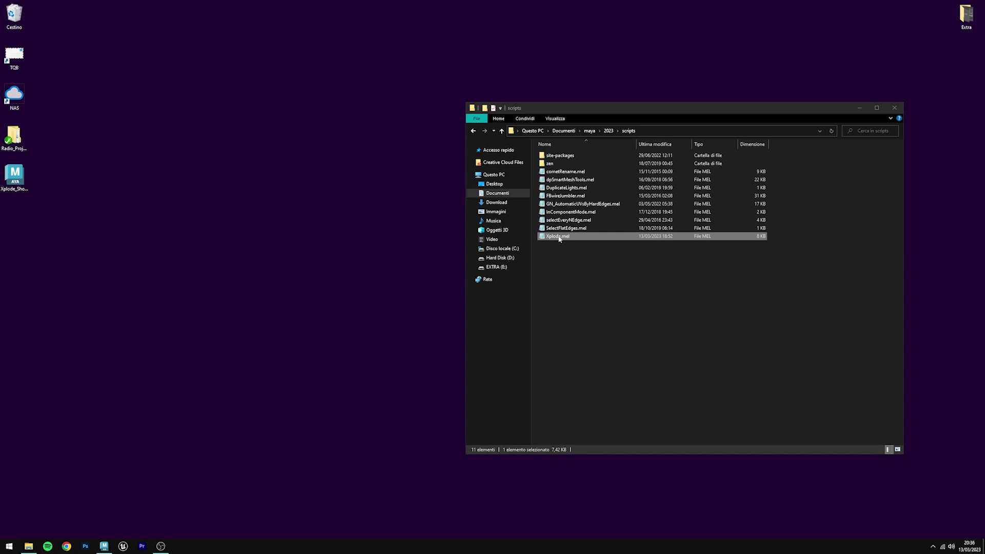
Step: Open Xplode.mel in Notepad, select its entire script, then minimise Notepad
click(105, 547)
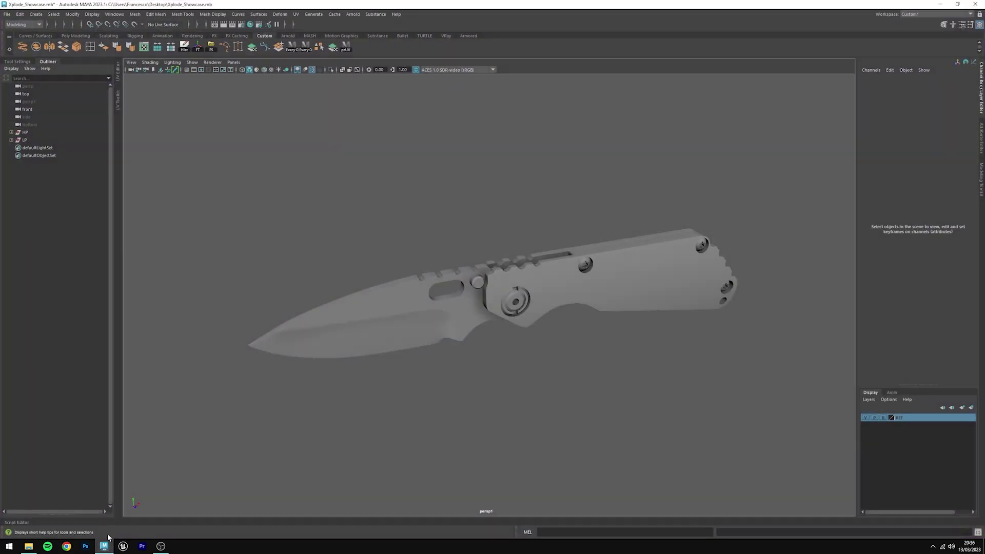
click(29, 547)
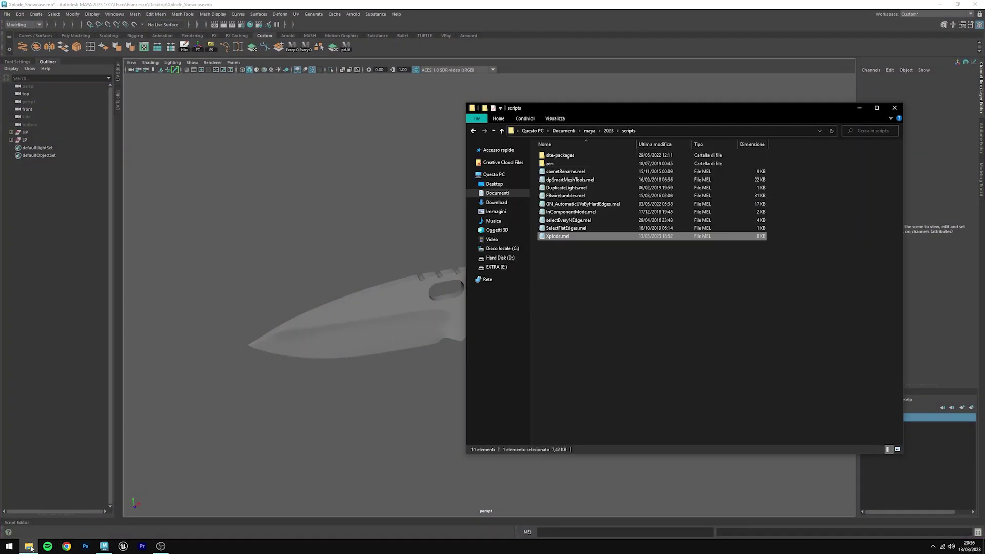
double_click(564, 236)
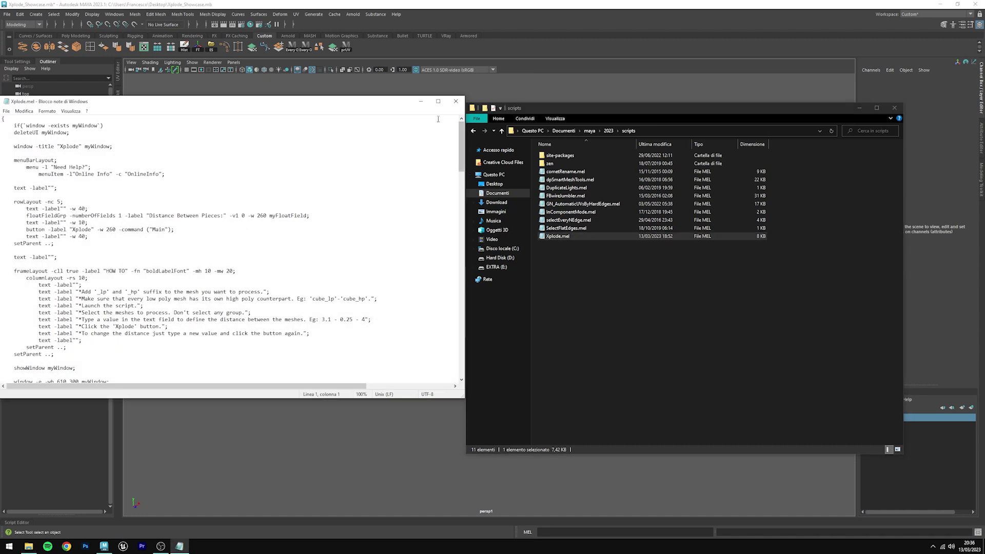
drag(386, 112, 397, 114)
click(273, 247)
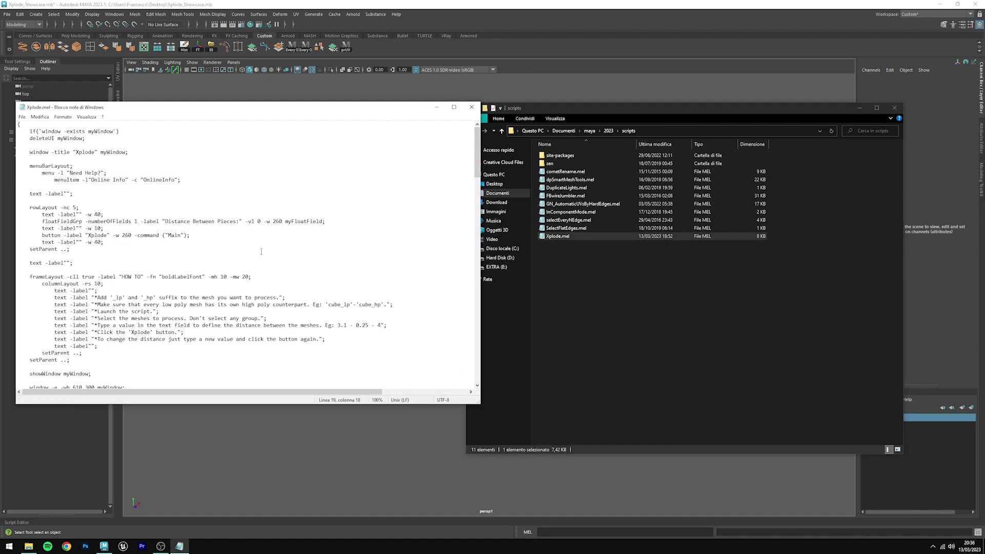
key(ctrl+a)
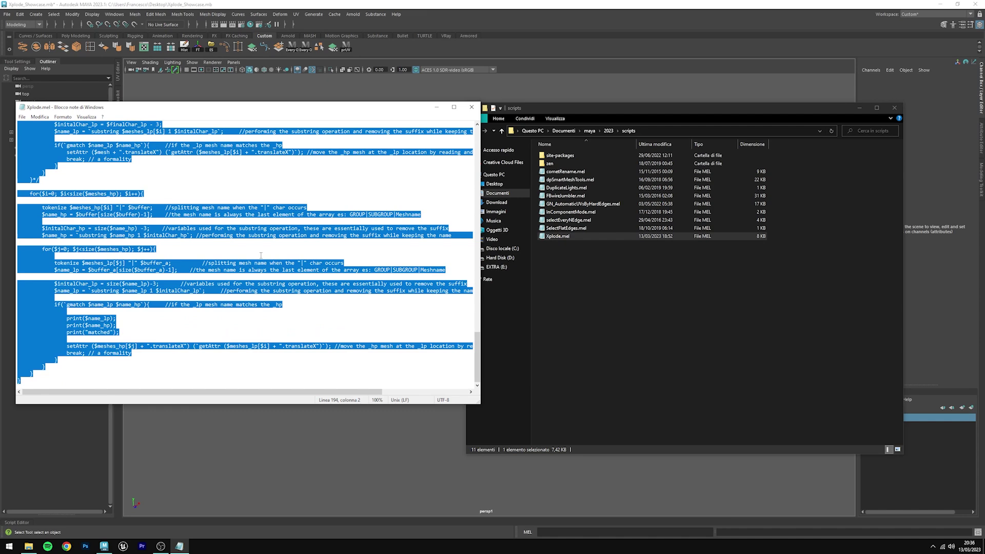
click(437, 107)
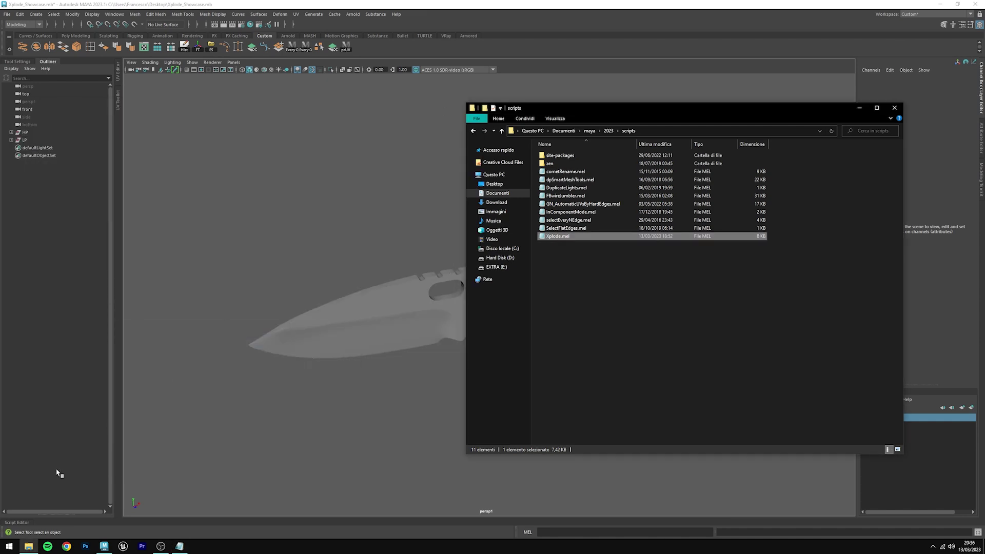
Step: Paste the Xplode script into Maya's Script Editor and drag it onto the shelf as a button
click(31, 519)
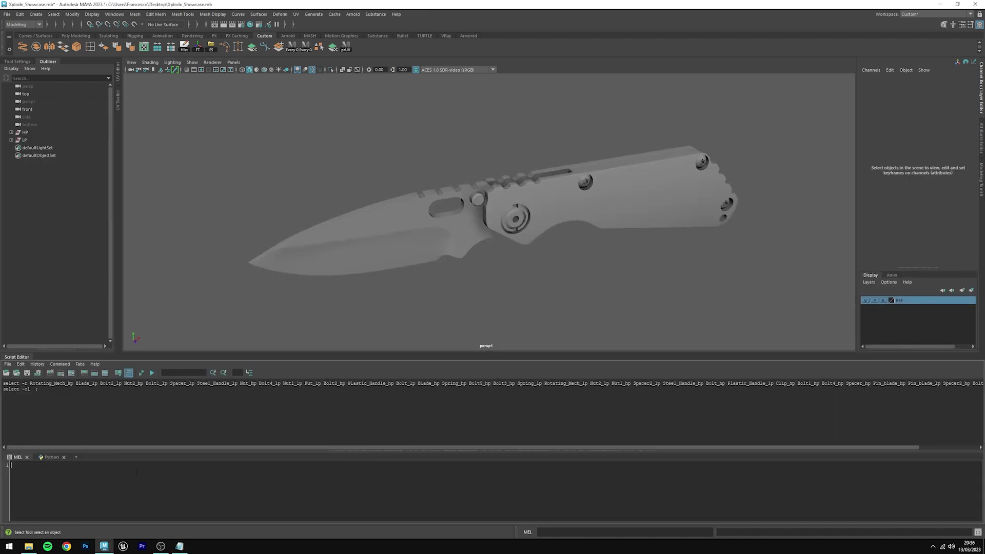
key(ctrl+v)
key(ctrl+a)
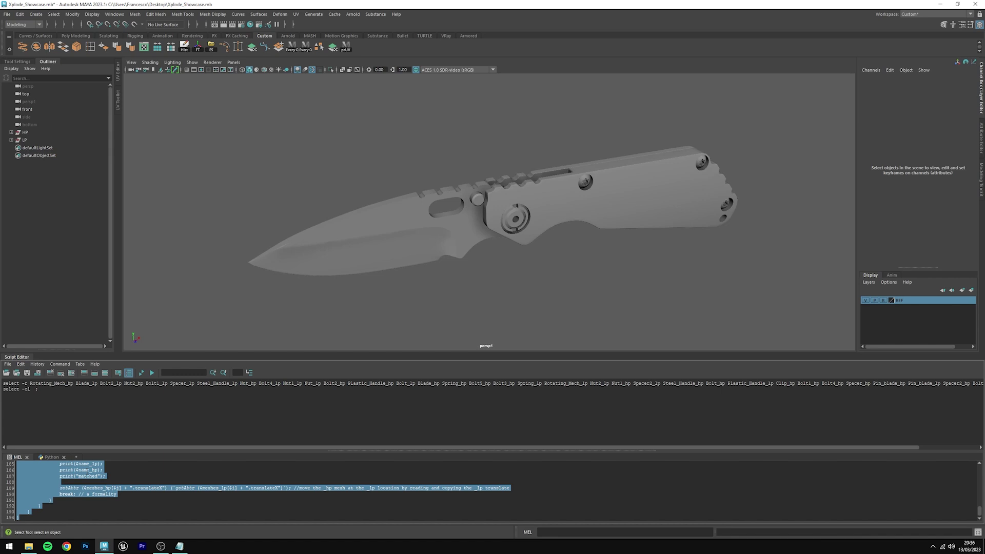
middle_drag(128, 487, 411, 45)
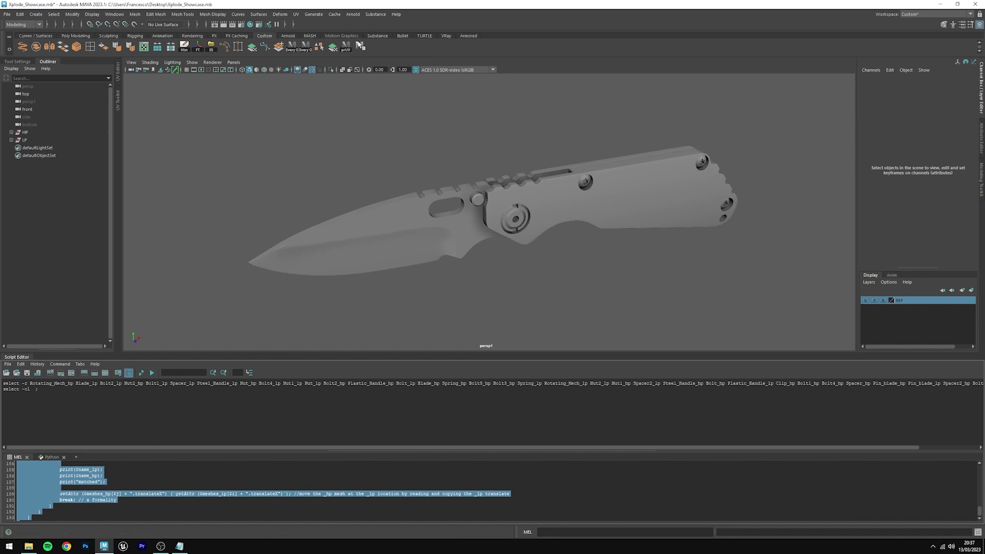
Step: Give the new shelf button tooltip 'Xplode' and icon label 'Xplod', then save all shelves
right_click(363, 47)
click(386, 61)
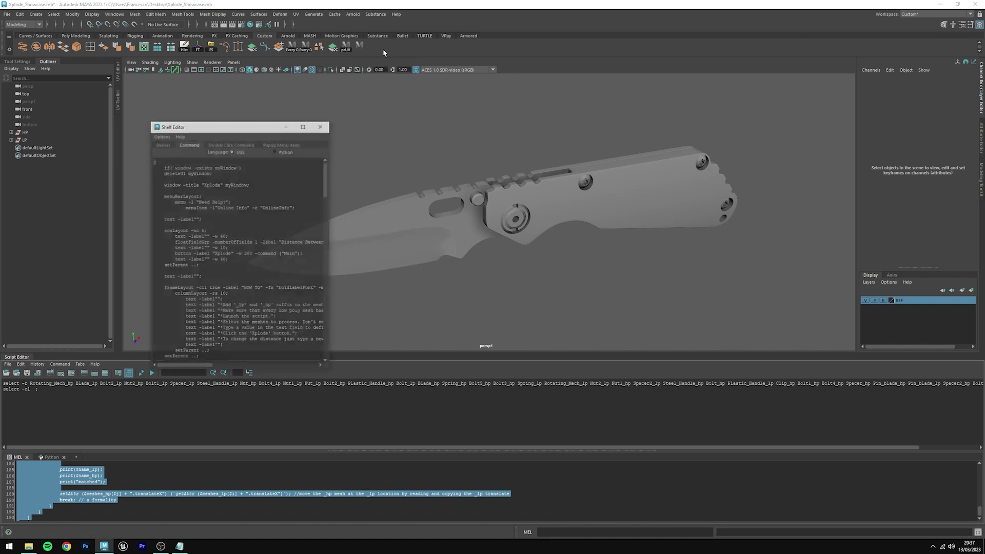
click(163, 146)
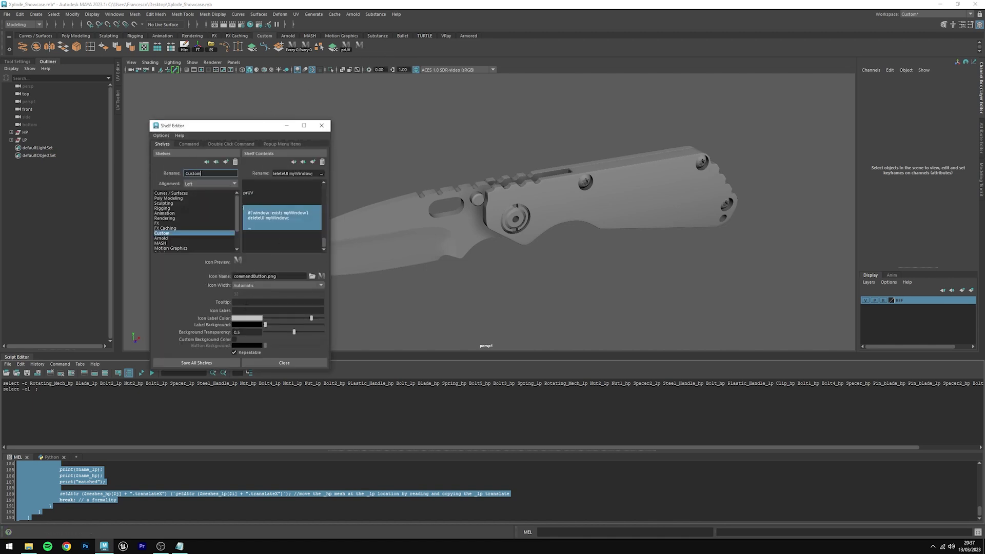
click(256, 302)
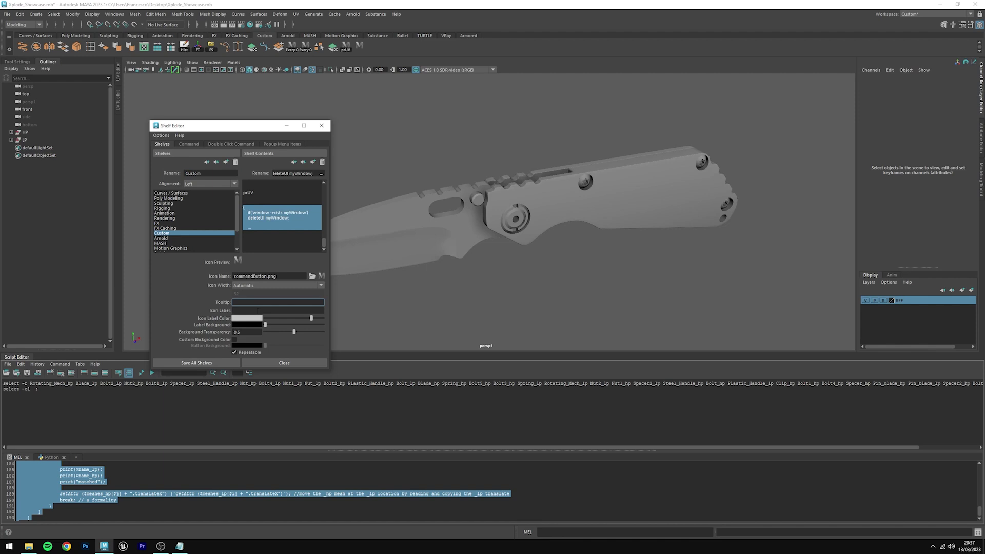
text(Xplode)
key(Tab)
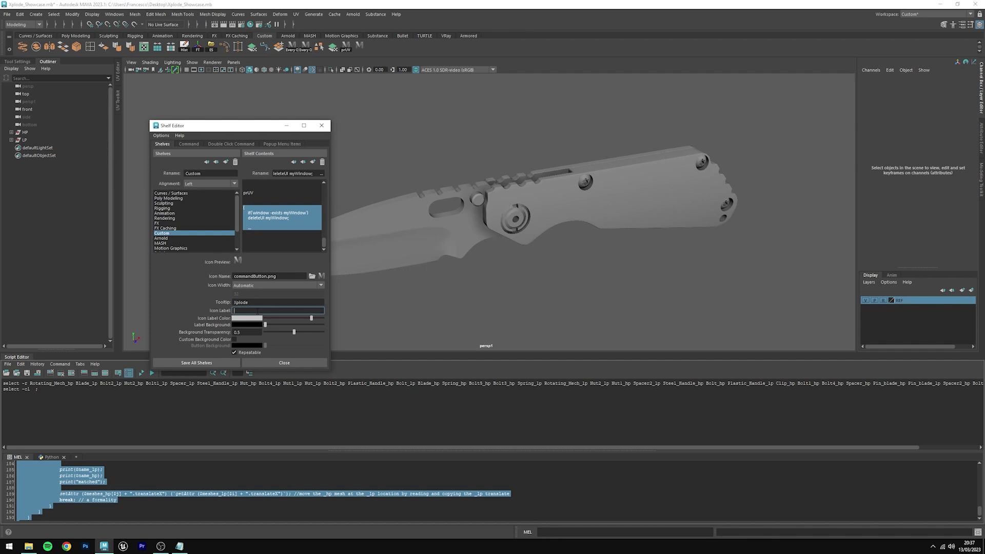
text(Xplode)
click(215, 363)
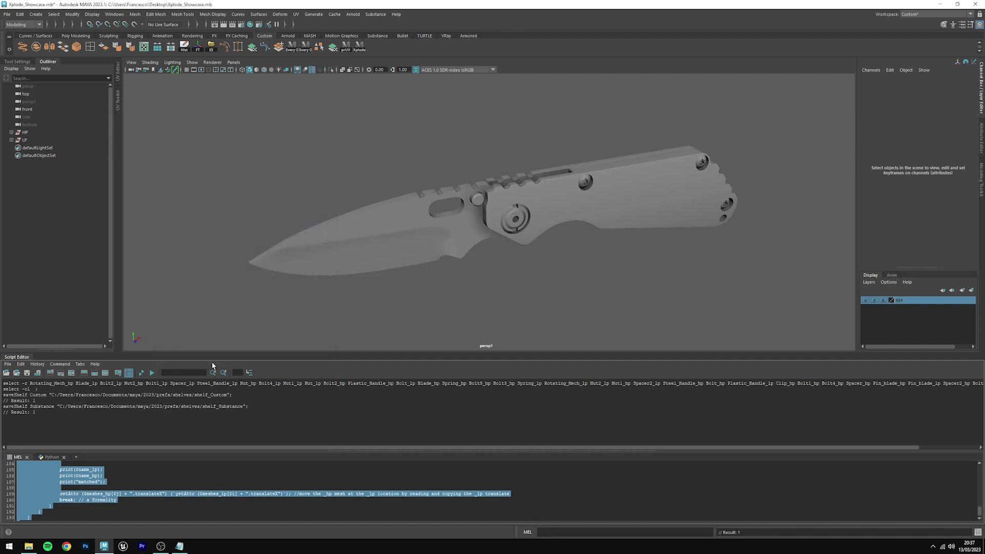
Step: Close the Script Editor, launch Xplode from its shelf button, and expand HOW TO
click(359, 47)
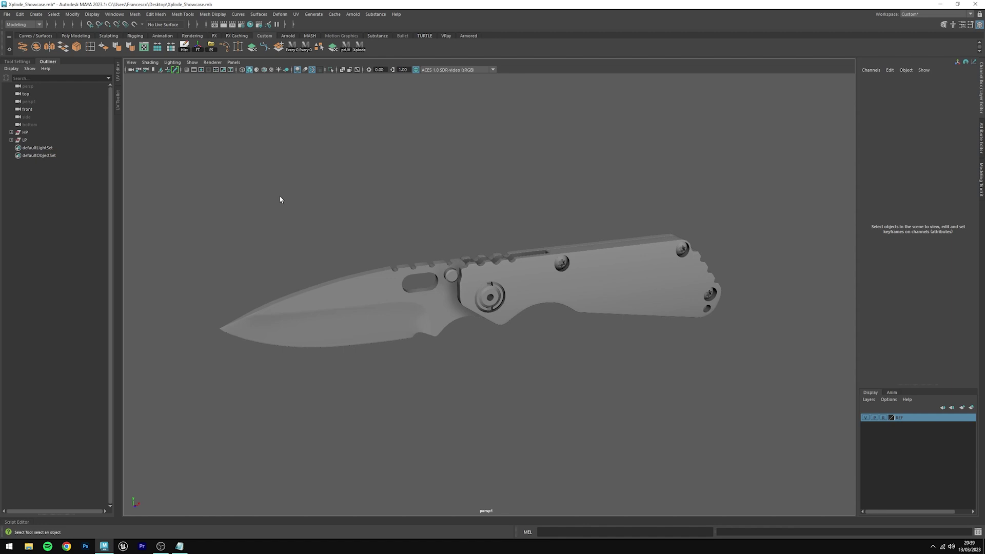
click(360, 47)
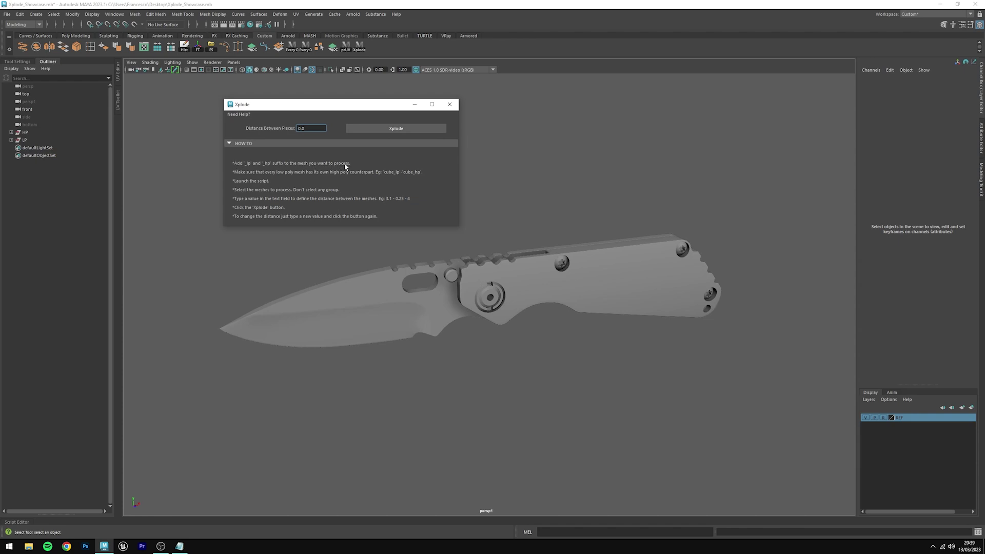
click(230, 144)
click(229, 144)
click(230, 144)
click(229, 145)
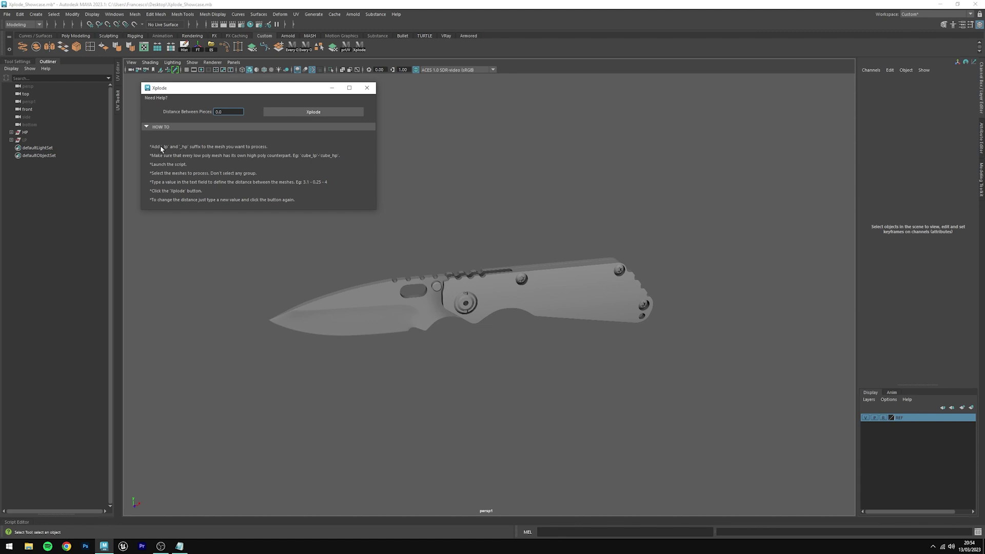
Step: Append _hp to all 47 selected high-poly mesh names and expand the HP group
drag(752, 403, 239, 232)
click(74, 17)
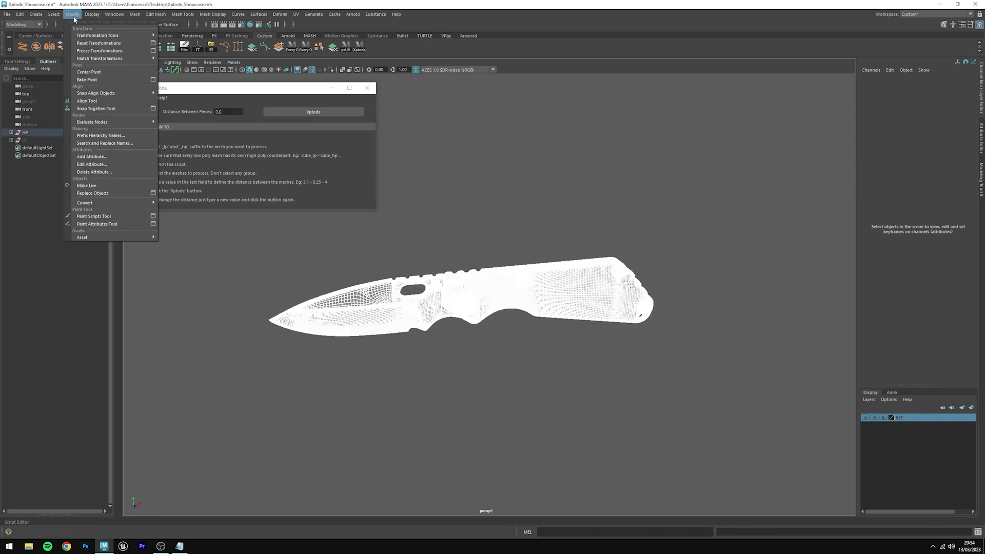
click(108, 144)
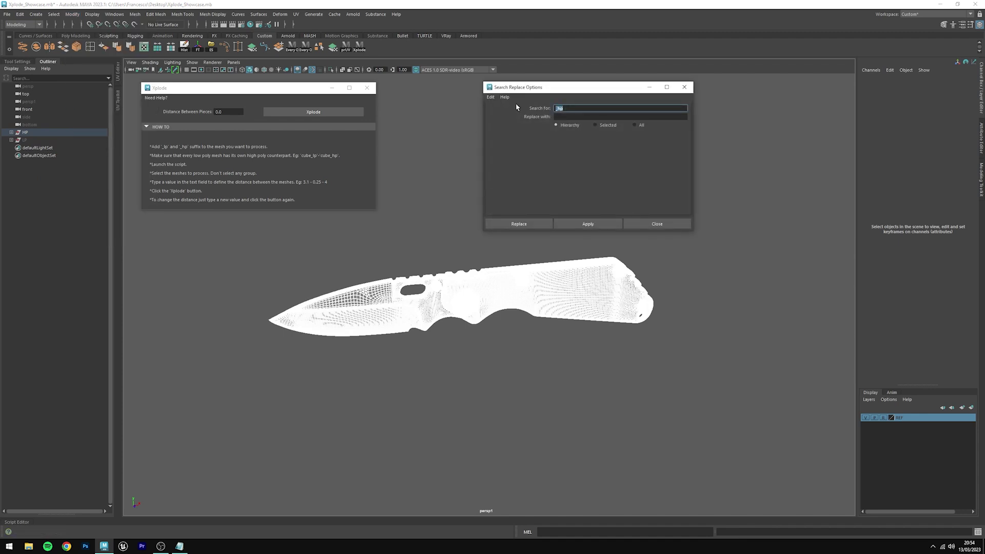
key(BackSpace)
key(Tab)
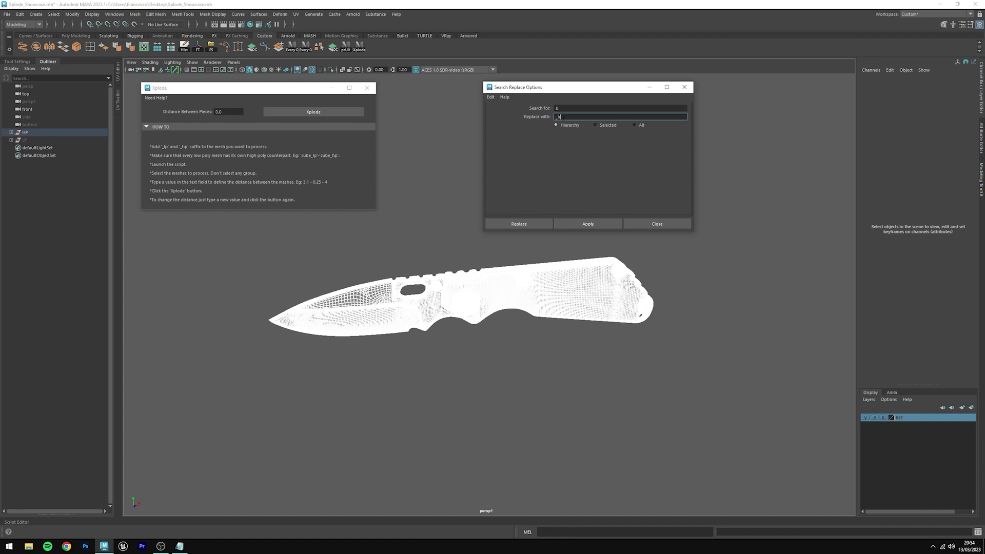
click(517, 223)
shift+click(11, 132)
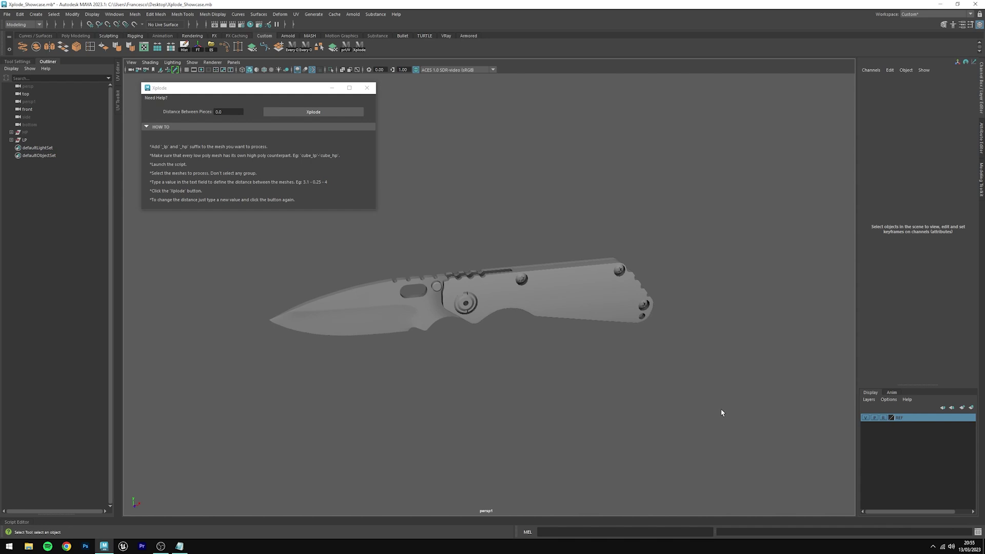
Step: Append _lp to the 69 low-poly mesh names, like Blade_lp, and expand the LP group
drag(728, 428, 230, 230)
click(72, 14)
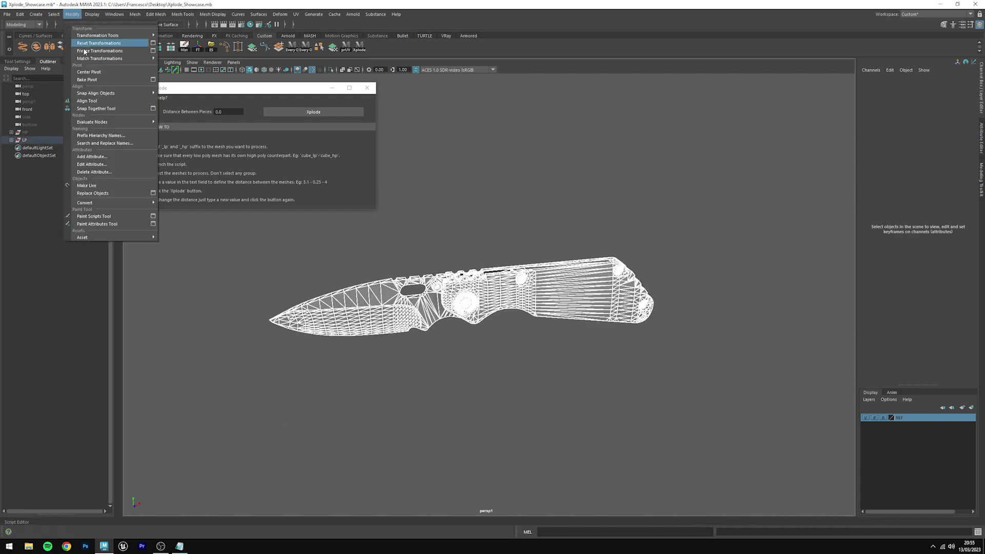
click(100, 144)
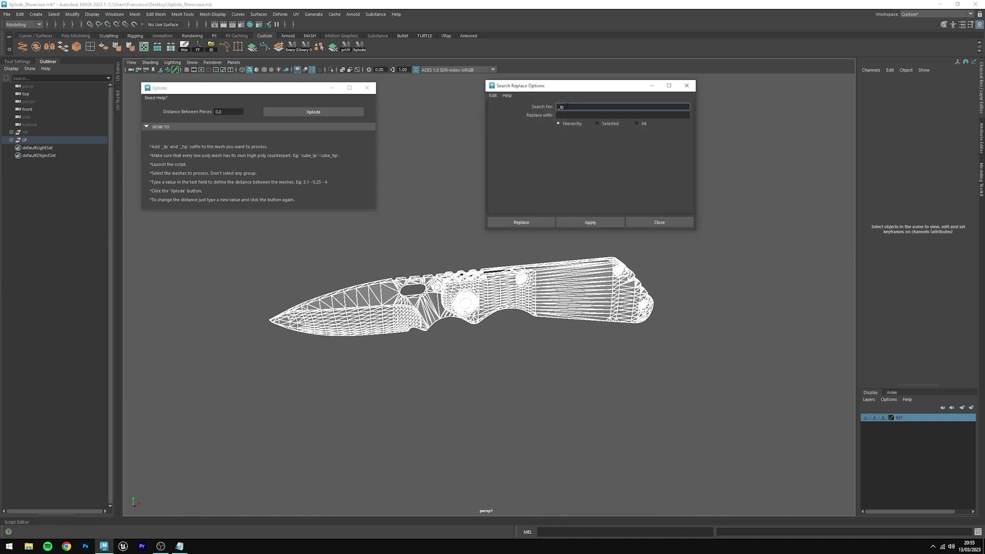
key(BackSpace)
click(572, 113)
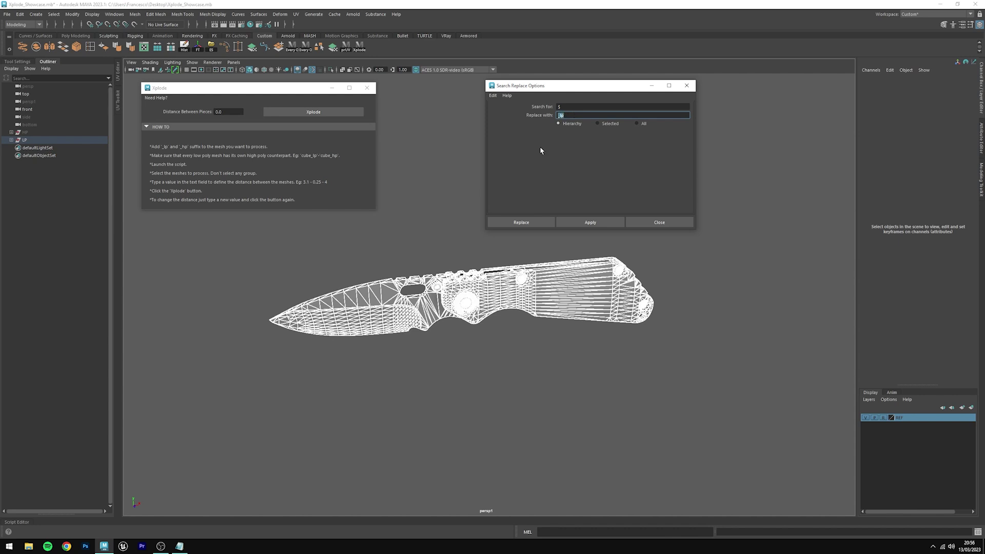
click(512, 223)
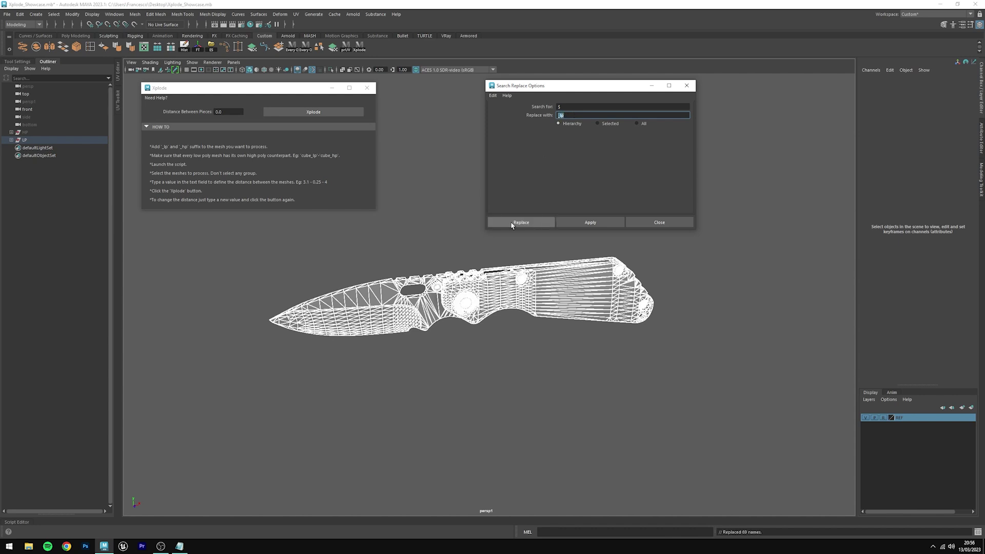
key(5)
click(12, 140)
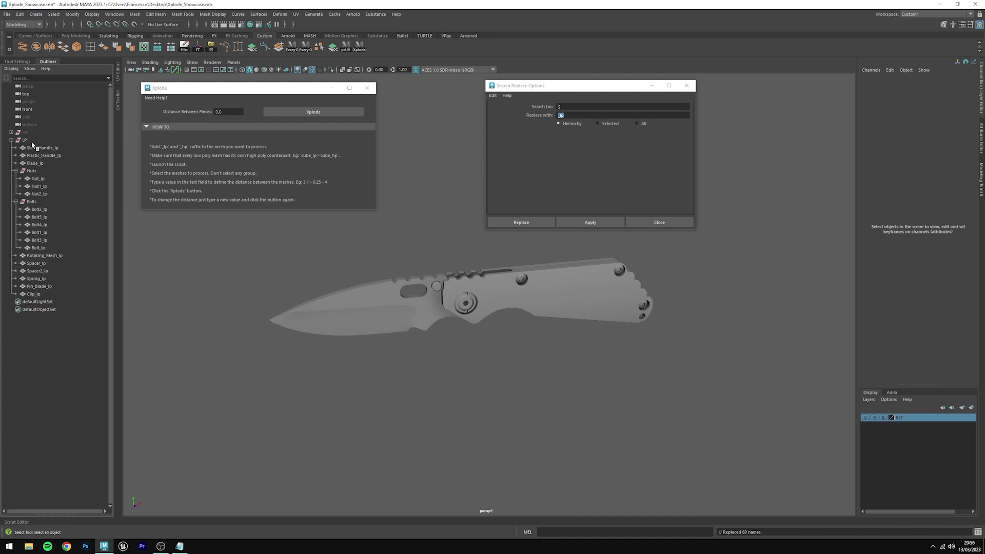
Step: Select Steel_Handle_lp, then Steel_Handle_hp, to compare their positions, and reopen Xplode
click(61, 149)
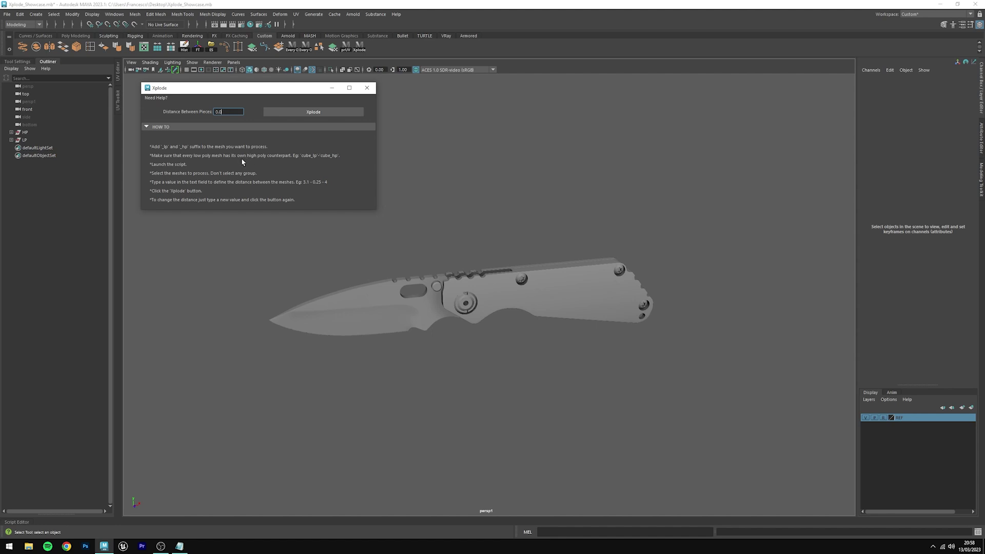
click(11, 140)
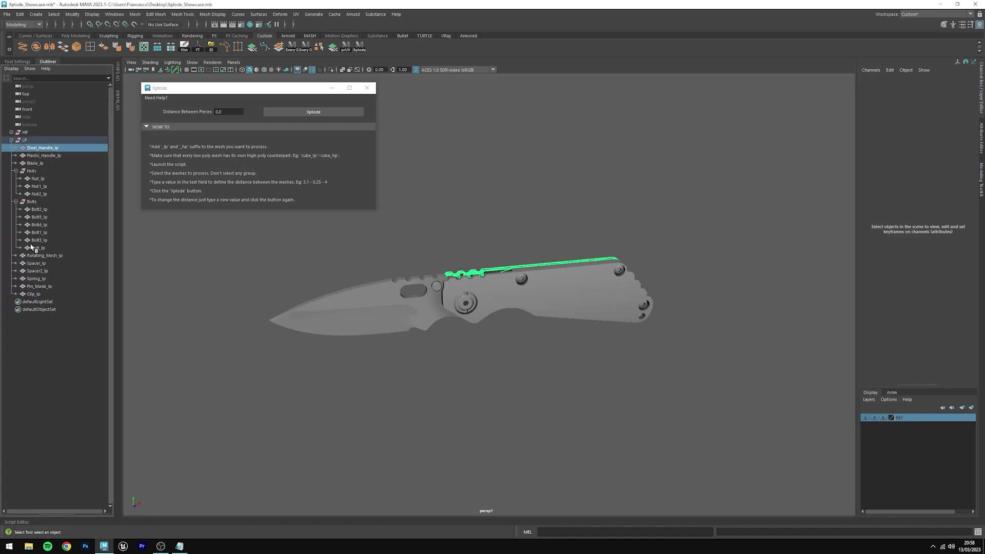
click(11, 132)
click(42, 140)
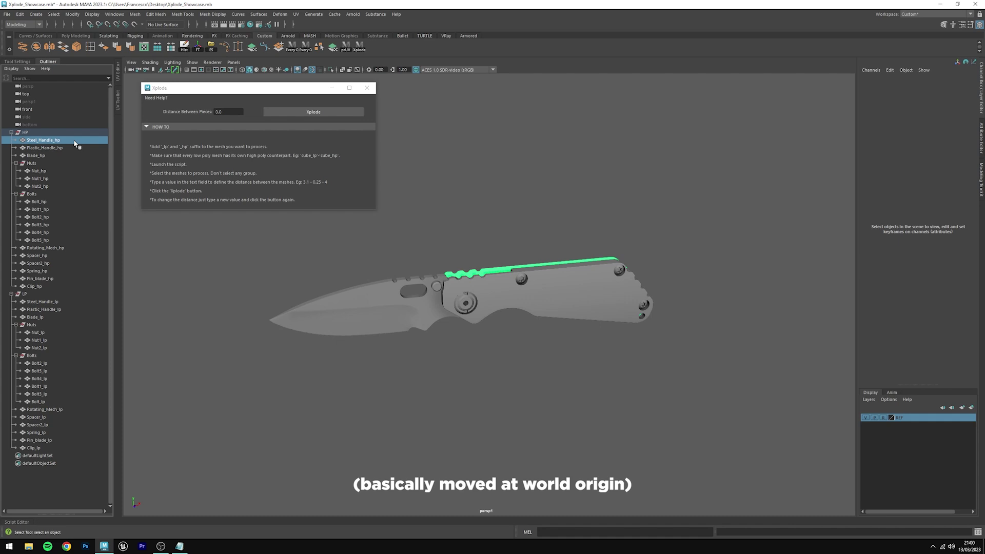
click(359, 47)
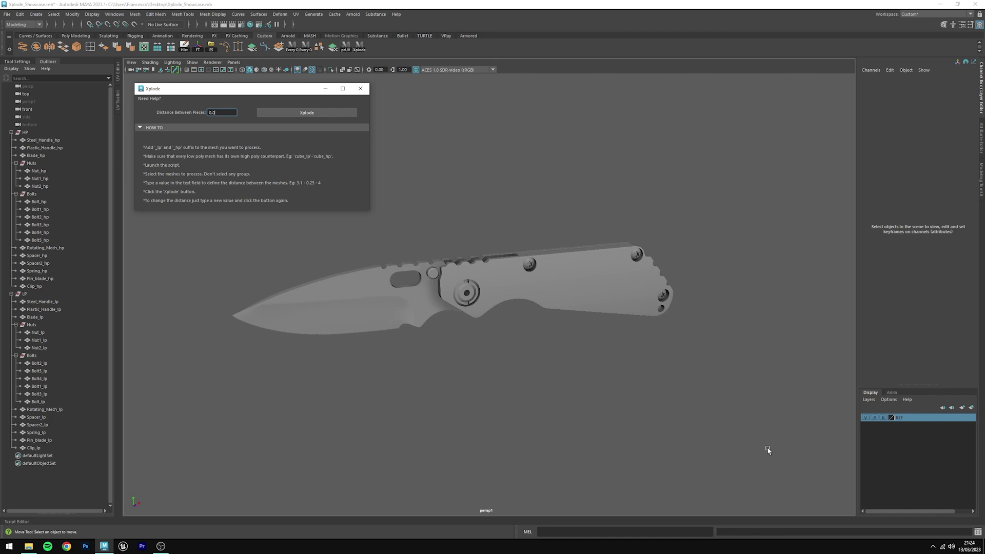
Step: Select every knife mesh and explode it with Distance Between Pieces set to 1.1
drag(766, 447, 214, 246)
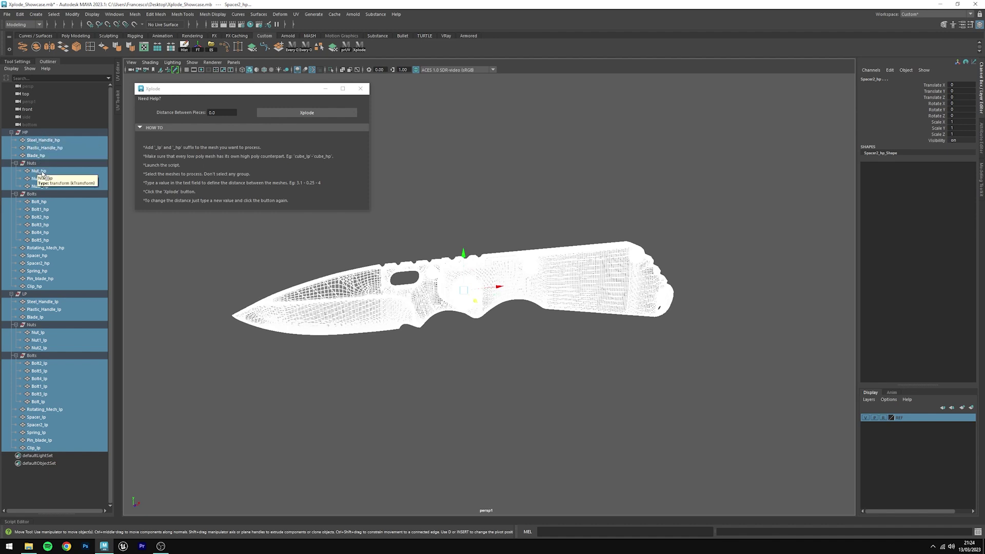
click(214, 112)
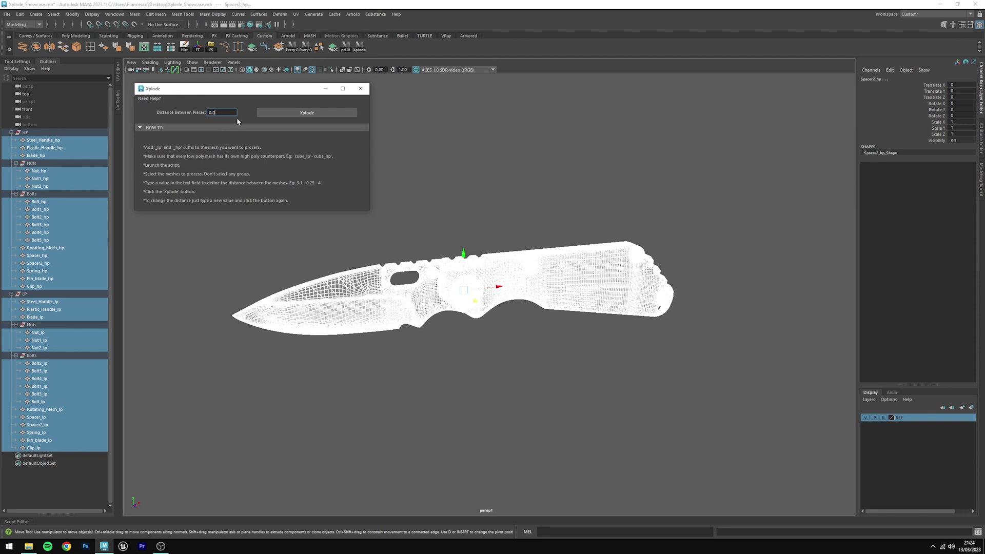
click(274, 116)
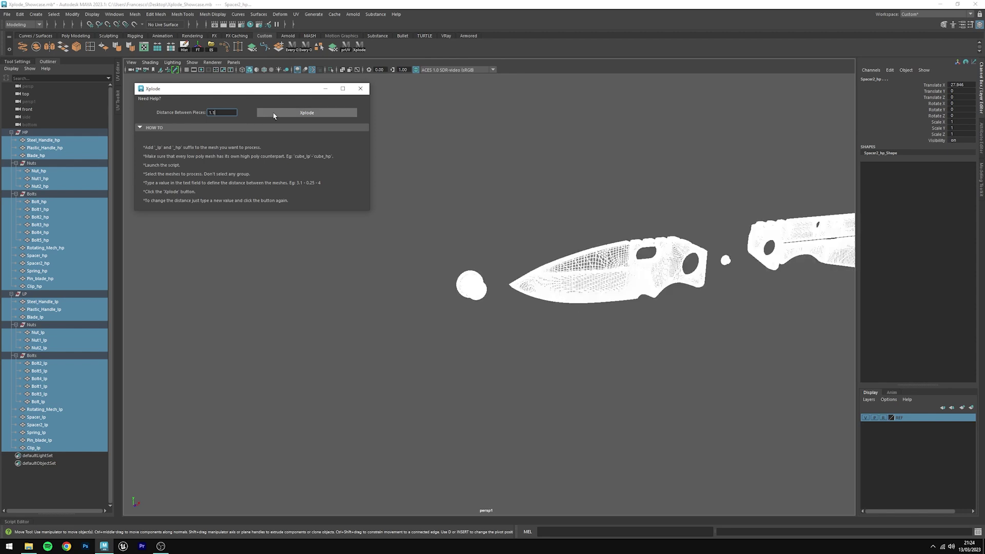
click(371, 274)
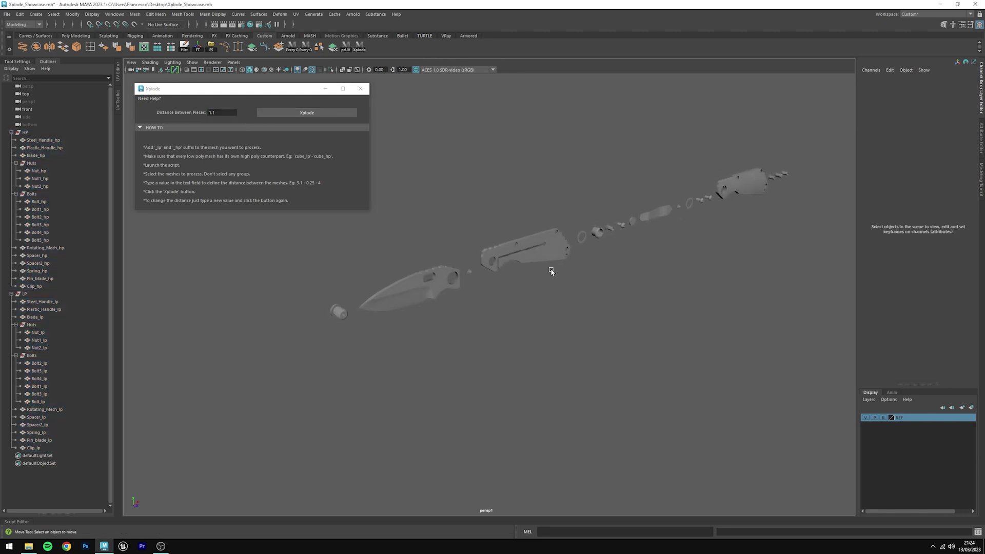
alt+drag(303, 330, 514, 311)
click(431, 364)
key(f)
click(514, 311)
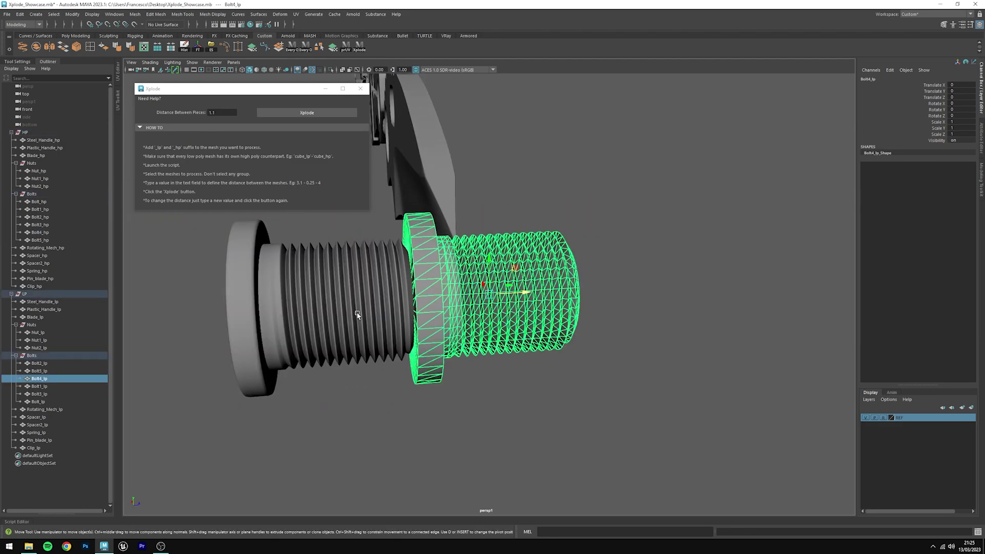
click(513, 310)
key(f)
click(554, 330)
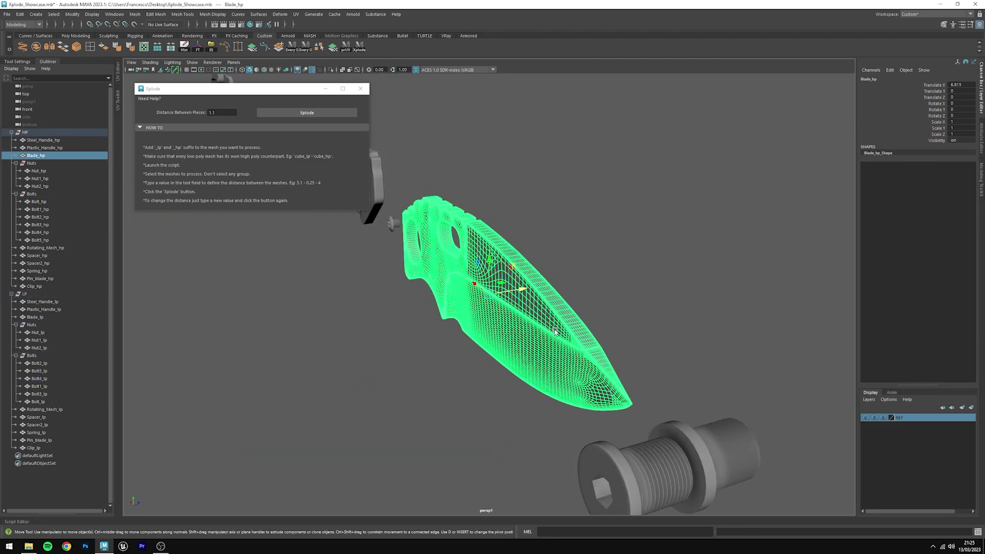
click(592, 311)
click(599, 316)
key(f)
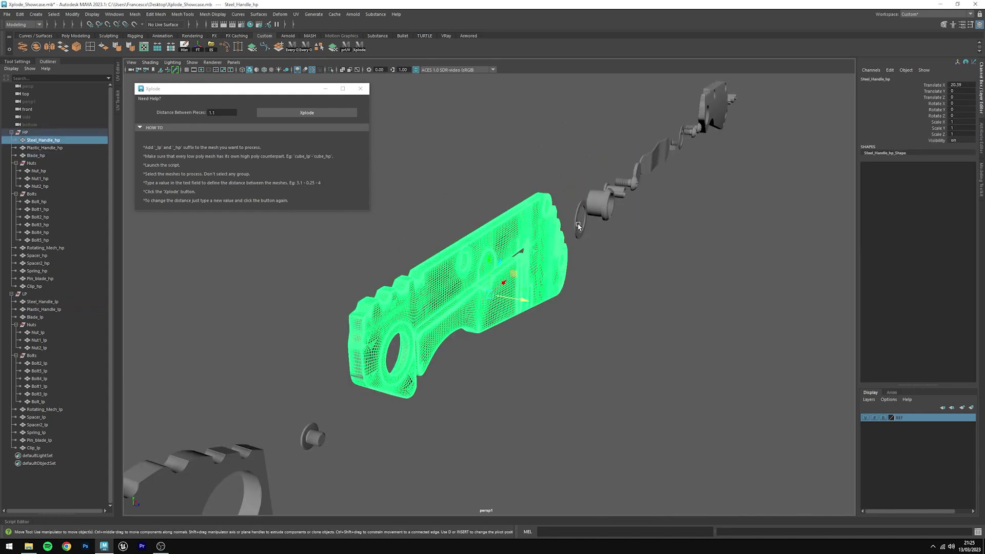
click(600, 315)
key(f)
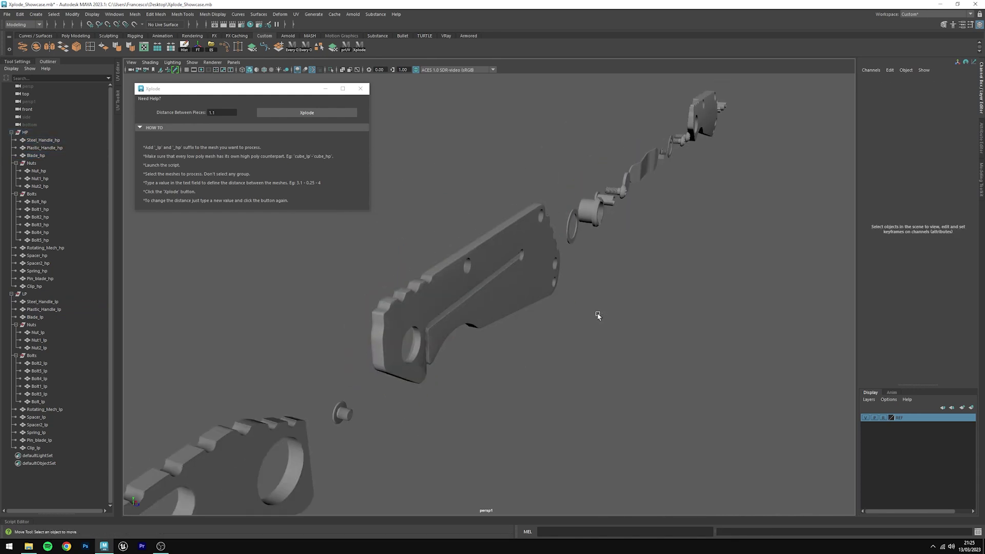
Step: Assign the existing lambert2 material to the whole HP group and deselect to check the red result
click(24, 132)
scroll(461, 253, up, 2)
right_click(457, 248)
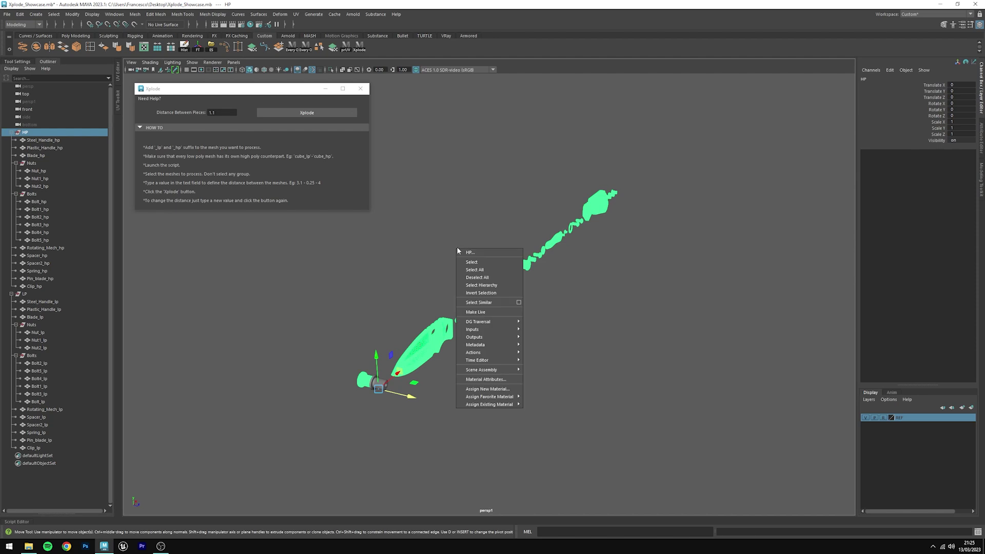
mouse_move(476, 406)
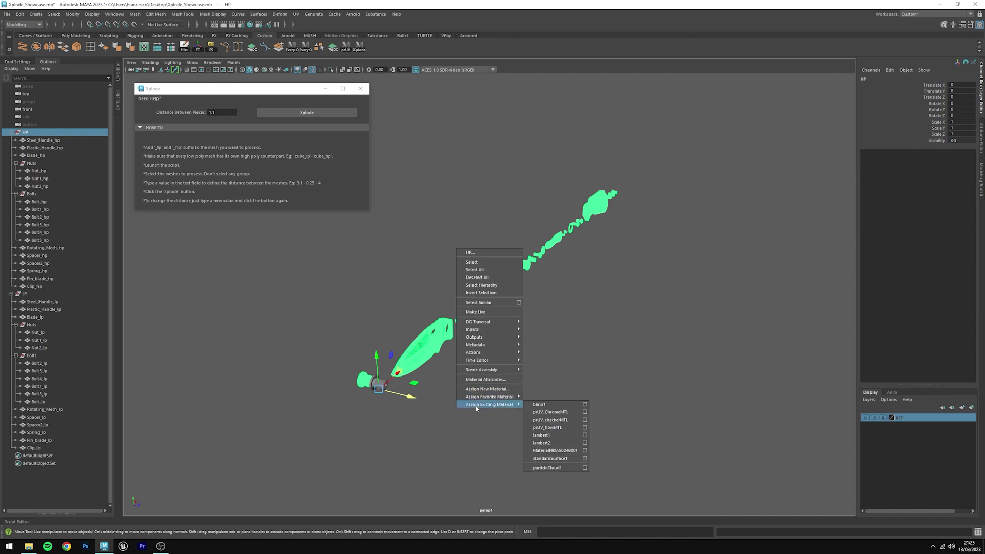
click(541, 443)
click(525, 413)
Step: Inspect the red high-poly pieces by selecting the plastic handle, then the whole knife
scroll(509, 396, up, 5)
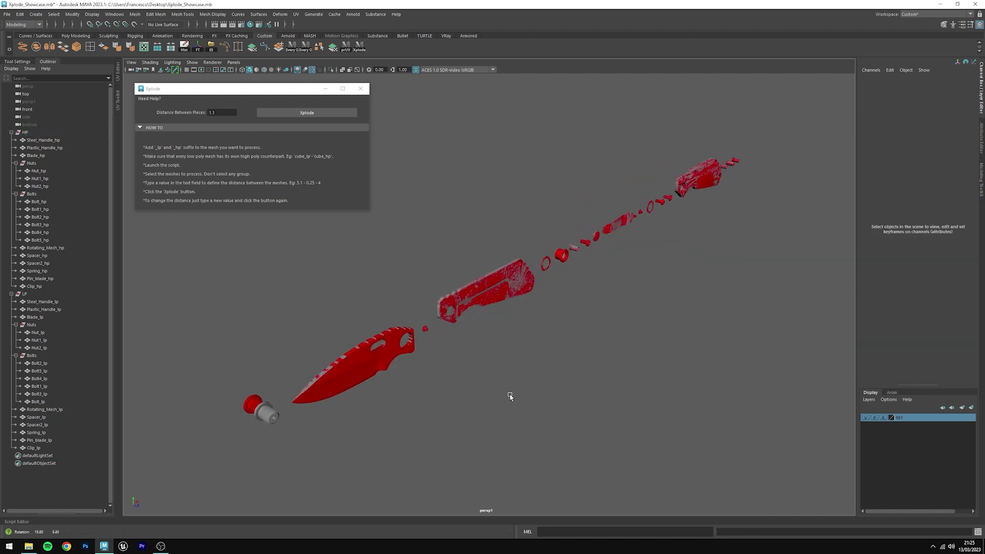
scroll(425, 417, up, 5)
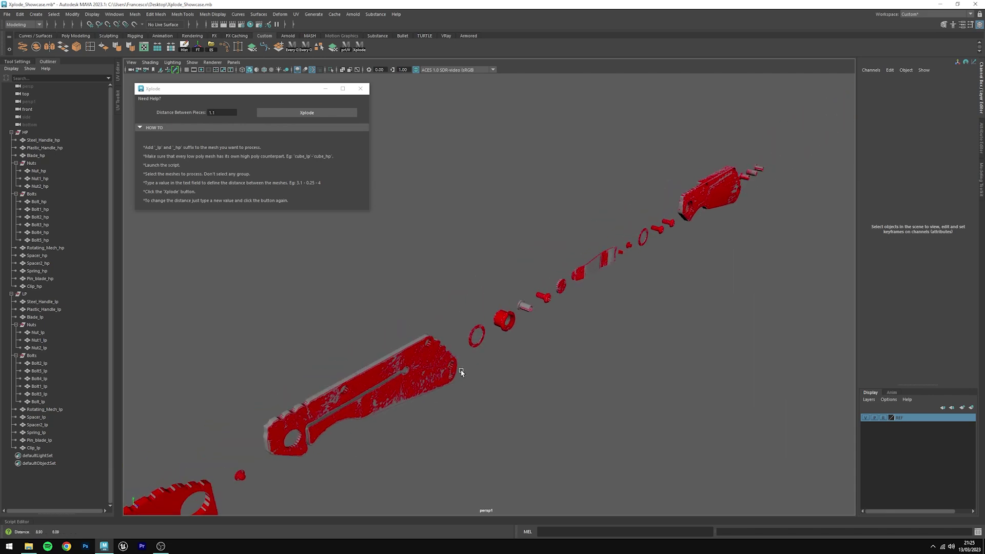
click(539, 286)
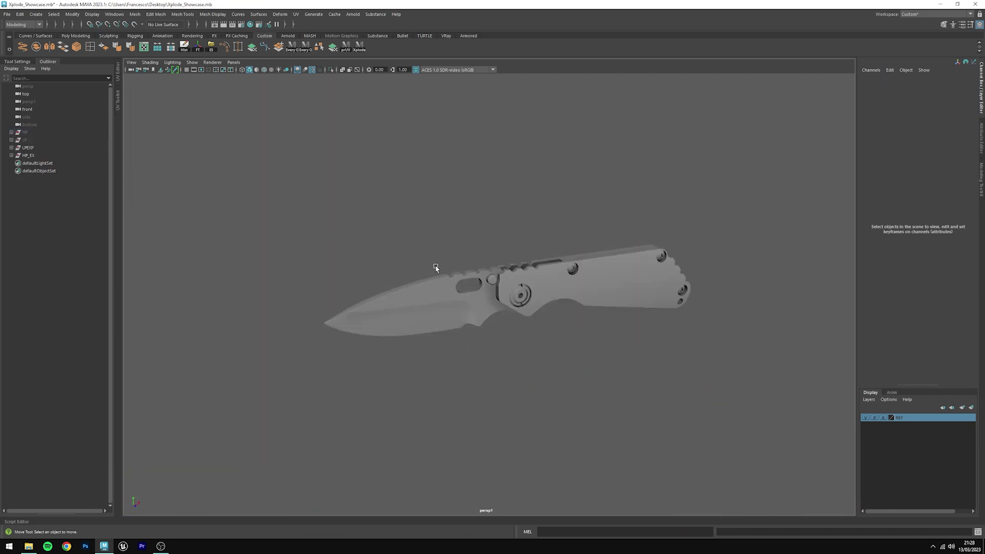
drag(268, 222, 727, 388)
click(688, 364)
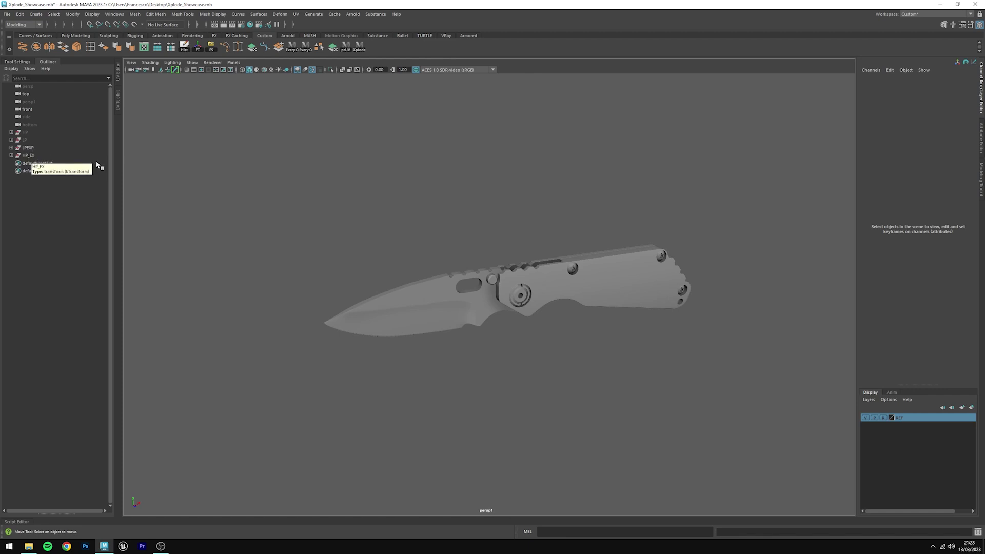
Step: Marquee-select all knife meshes and expand LPEXP and HP_EX to list their _lp and _hp meshes
drag(262, 171, 722, 390)
click(12, 148)
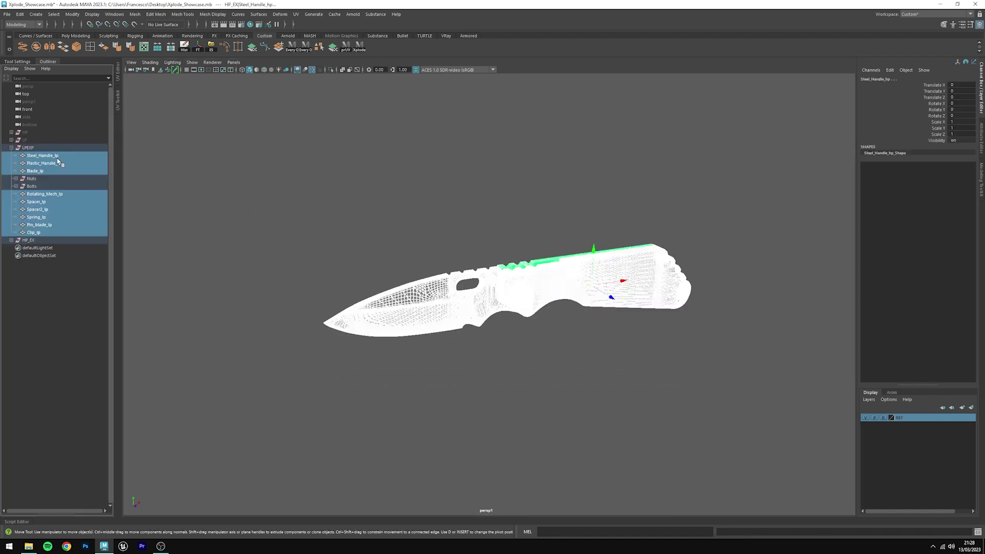
click(11, 240)
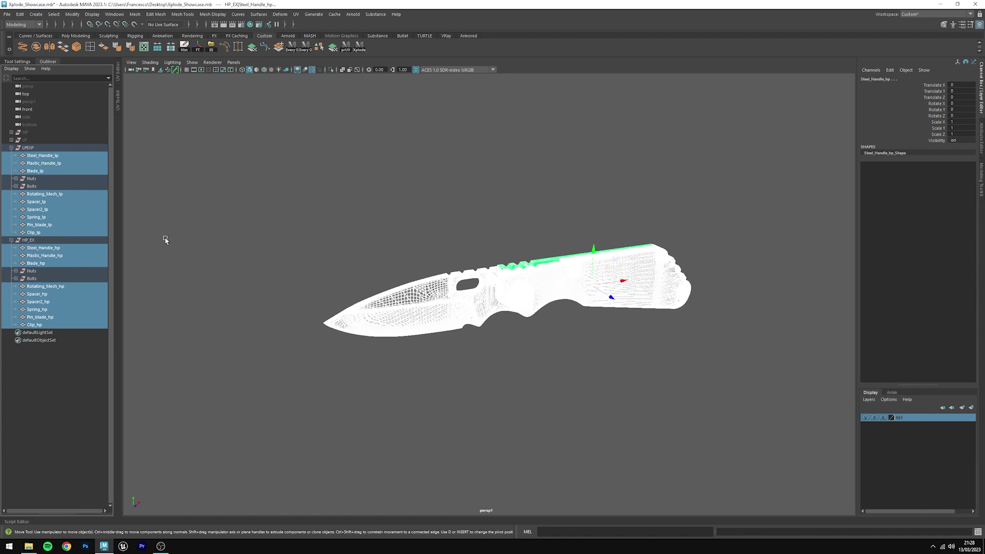
Step: Explode the selected knife pieces with Xplode using a 1.0 distance between pieces
click(359, 46)
text(1.0)
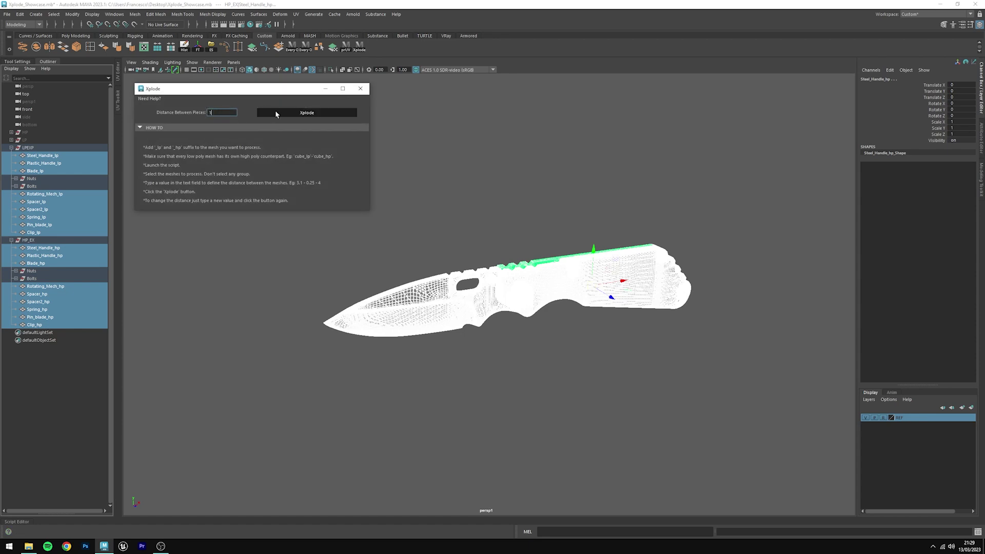
click(275, 112)
alt+right_drag(420, 198, 470, 210)
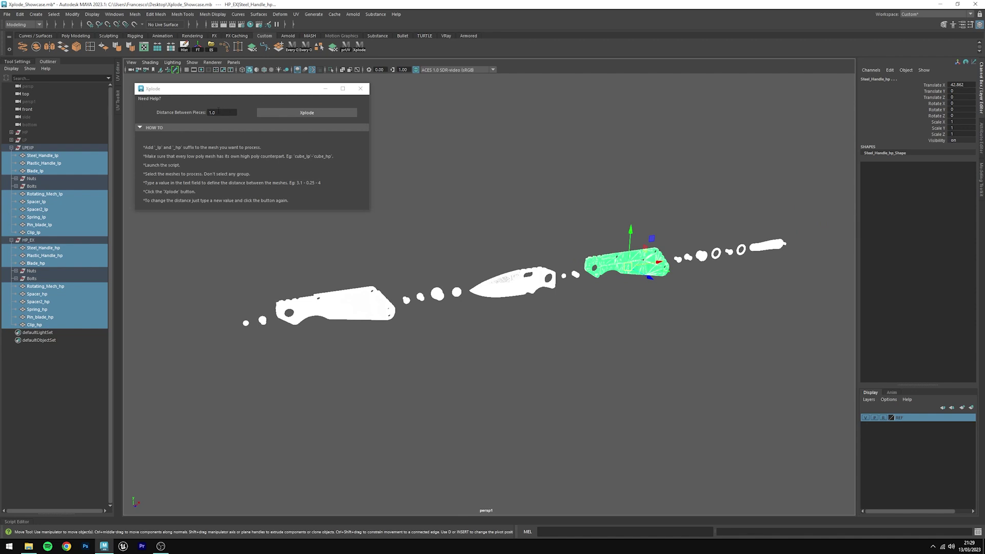
Step: Reselect the pieces and re-explode them with a tighter 0.1 spacing, then inspect from the side
drag(792, 208, 206, 342)
click(164, 114)
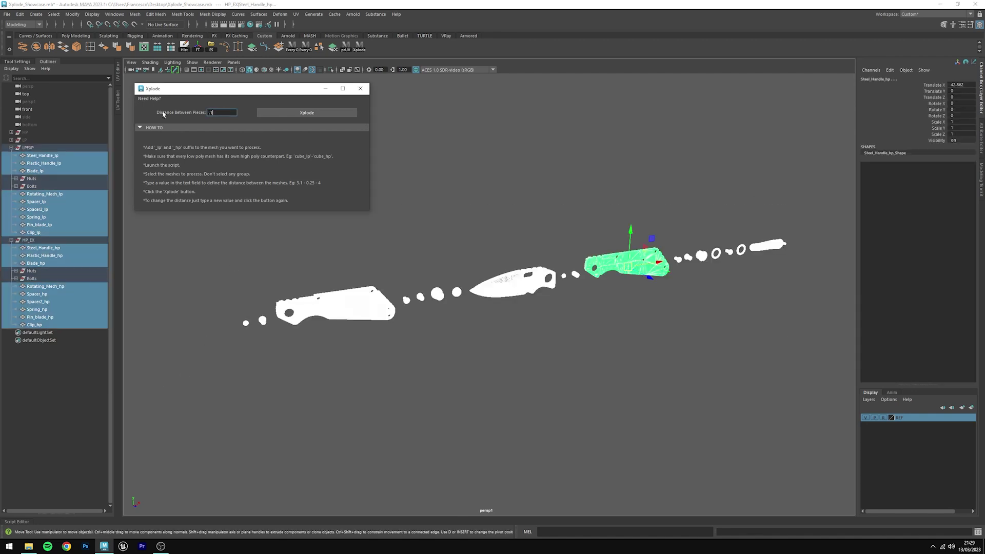
click(279, 113)
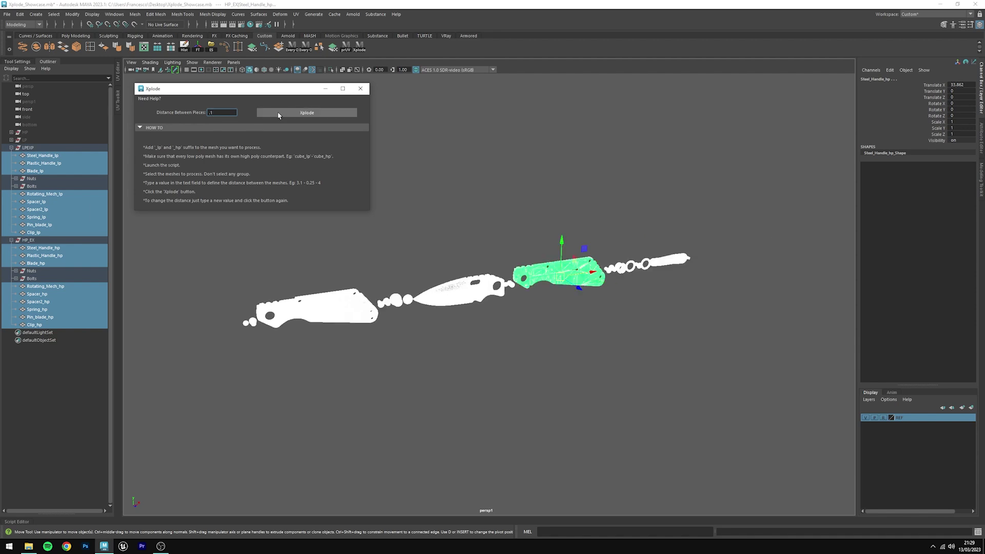
click(554, 198)
alt+drag(554, 198, 460, 237)
alt+right_drag(460, 237, 541, 249)
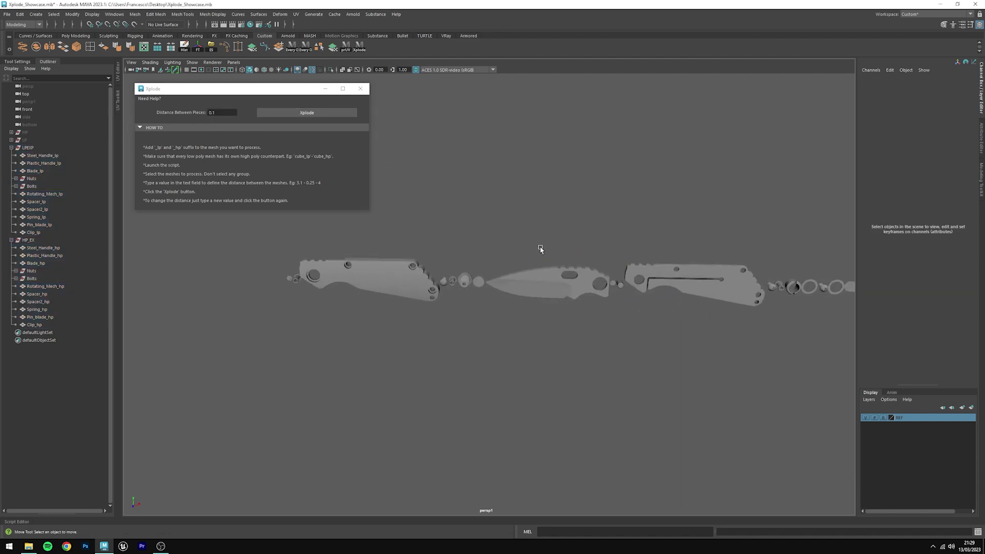
alt+drag(562, 265, 491, 240)
scroll(629, 362, down, 2)
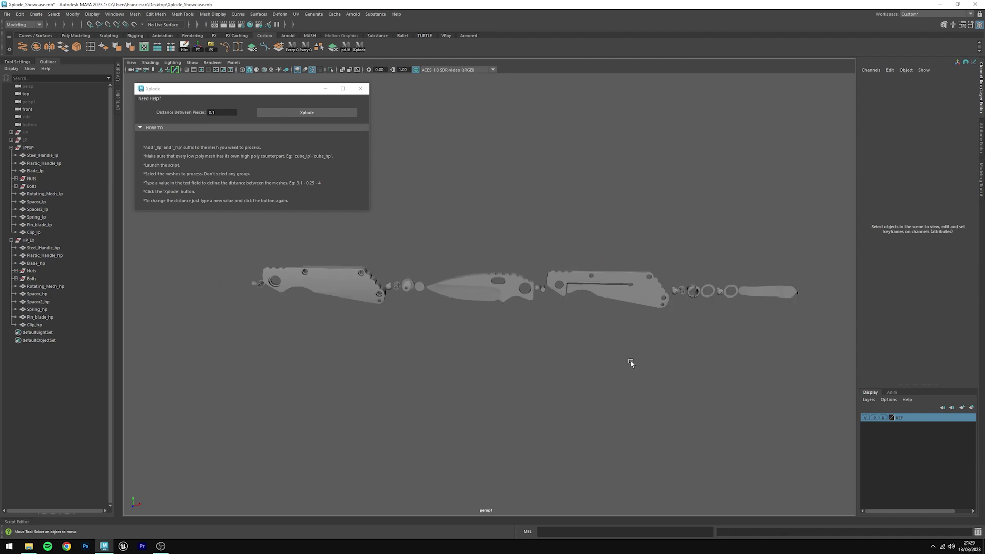
Step: Reselect all knife meshes and re-explode them with a 0.2 distance between pieces
drag(793, 372, 232, 260)
drag(219, 113, 199, 110)
text(0.2)
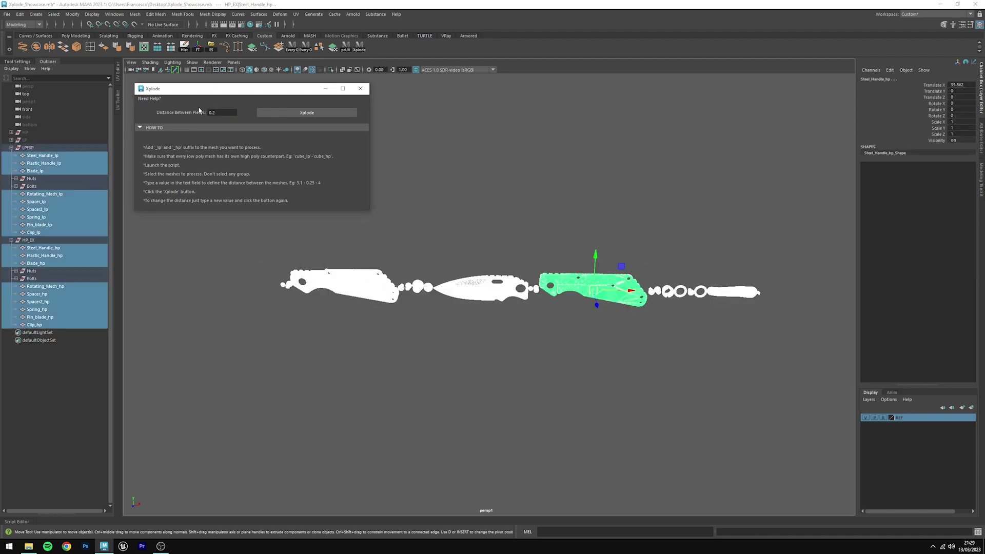
click(307, 112)
click(431, 171)
alt+drag(431, 171, 361, 358)
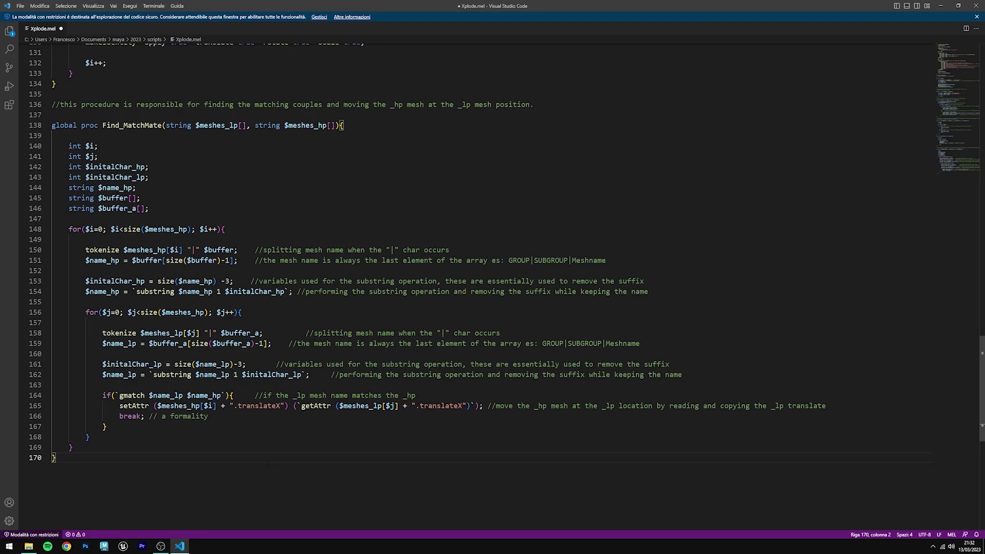
Step: Scroll Xplode.mel up from line 131 to about line 79, showing the FilterMeshes procedure
scroll(272, 456, up, 10)
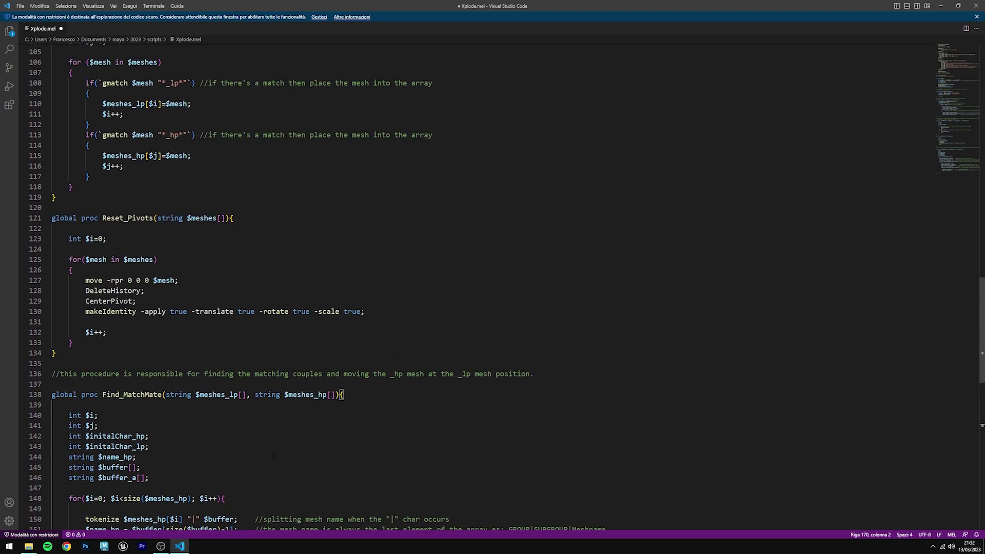
scroll(276, 452, up, 7)
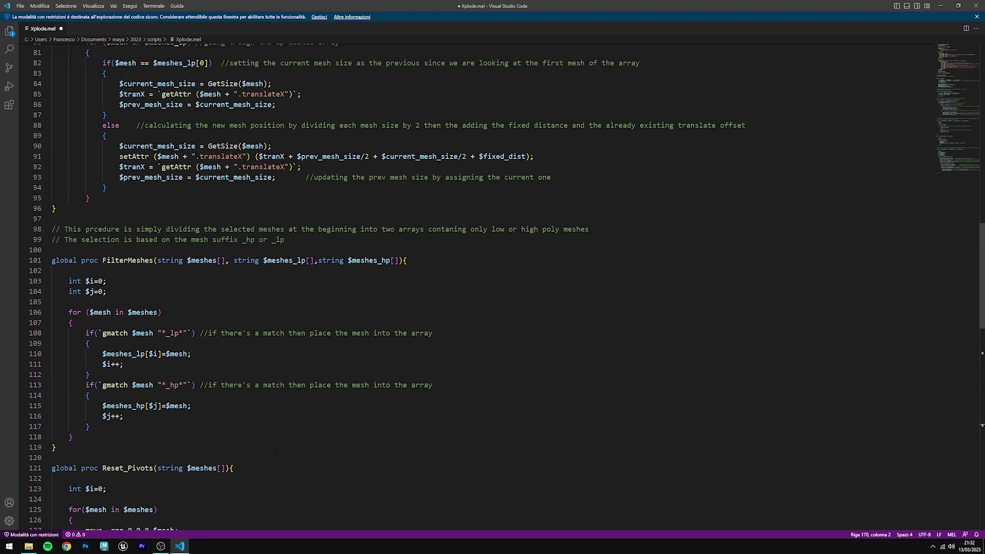